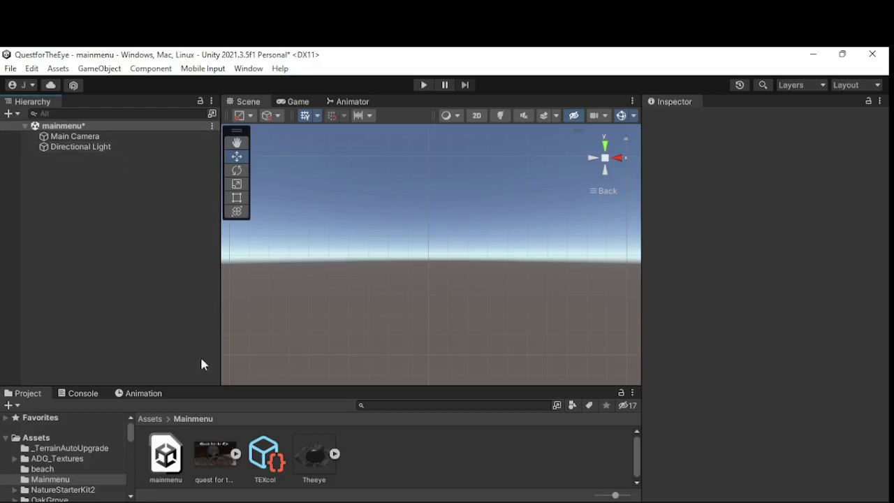
# - Add a UI Image to the scene, creating a Canvas and an EventSystem
pyautogui.click(209, 458)
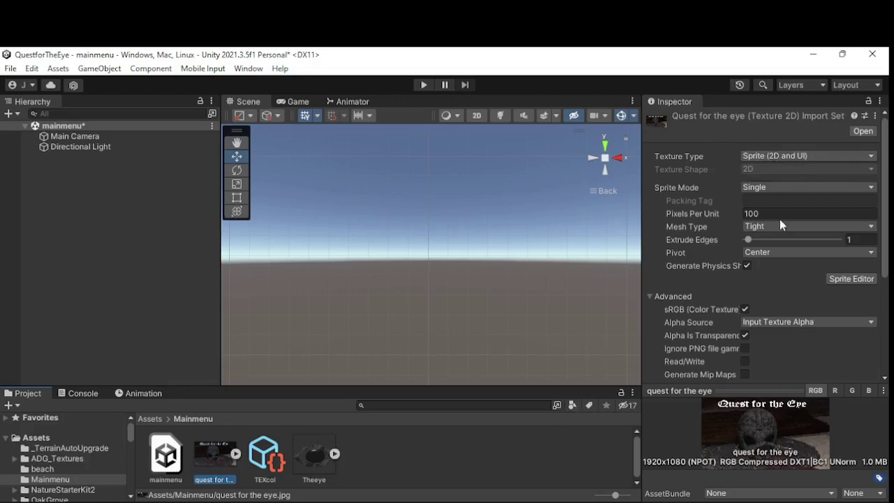
pyautogui.click(514, 460)
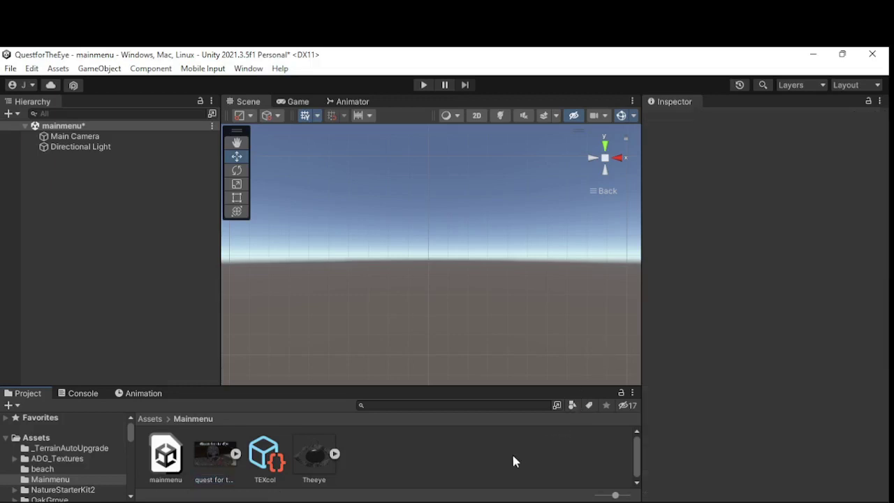
pyautogui.rightClick(82, 166)
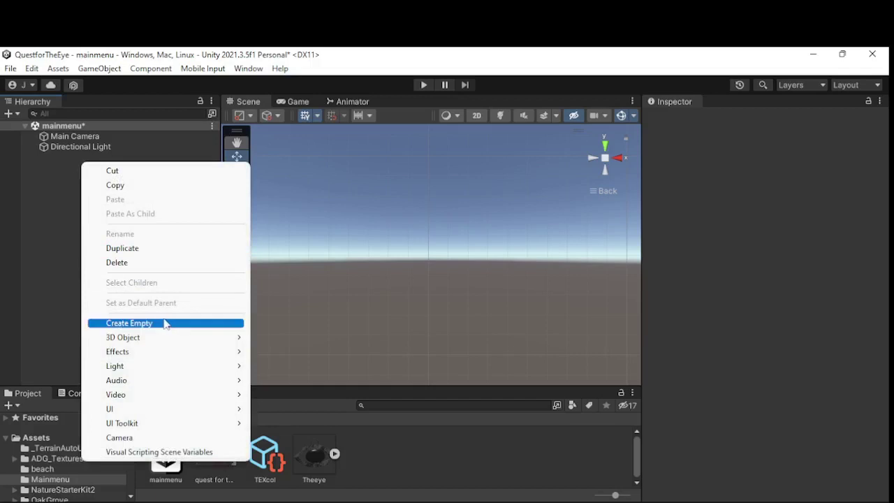
pyautogui.moveTo(144, 413)
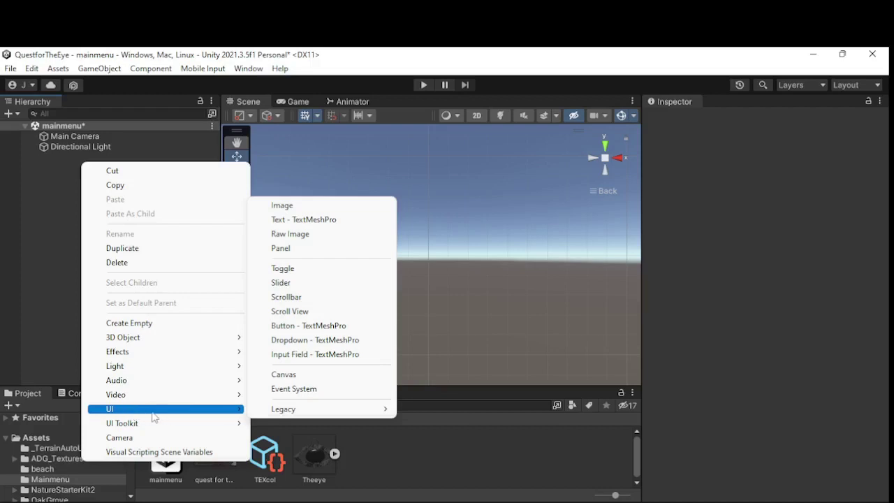
pyautogui.click(300, 205)
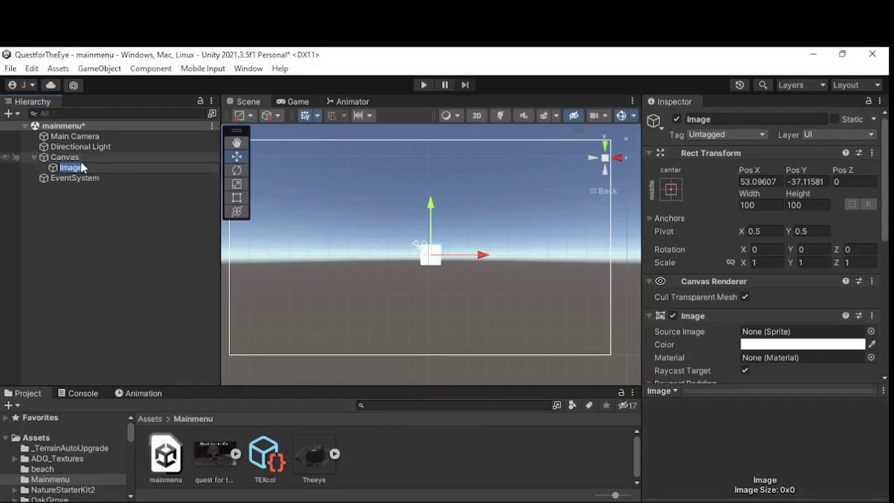
# - Rename the new Image object to 'Backgd'
pyautogui.click(716, 119)
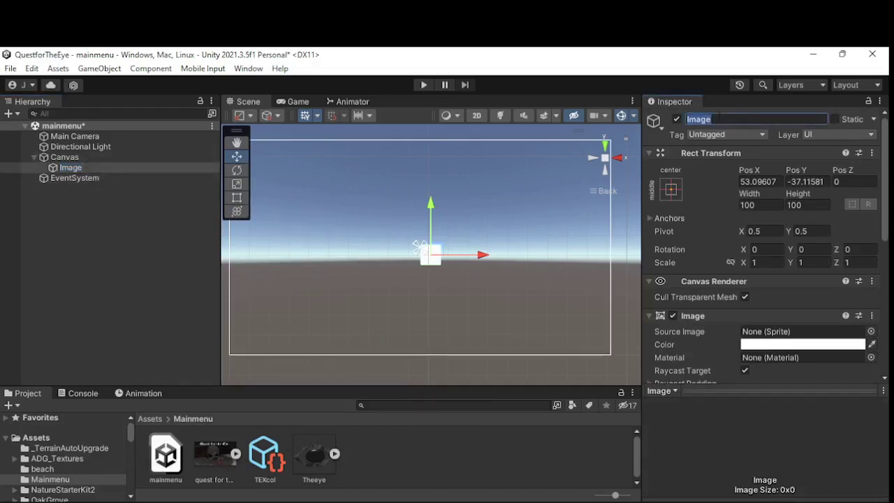
pyautogui.write('Back')
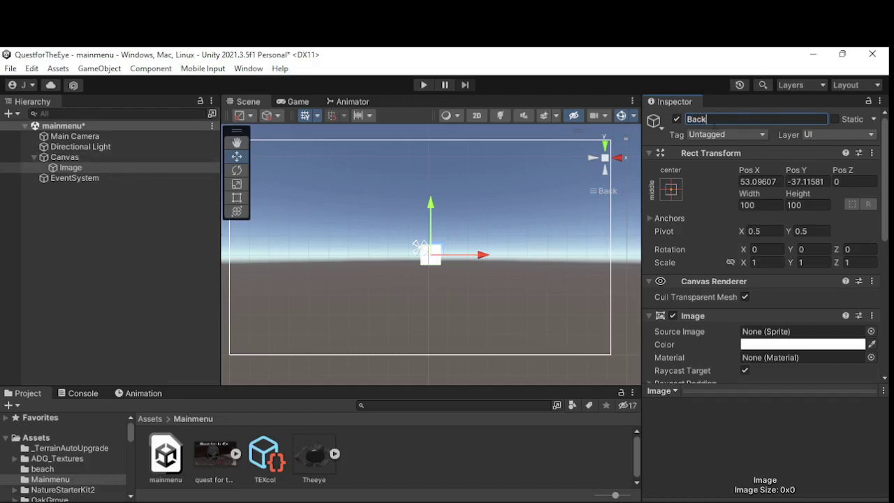
pyautogui.click(157, 178)
pyautogui.click(153, 168)
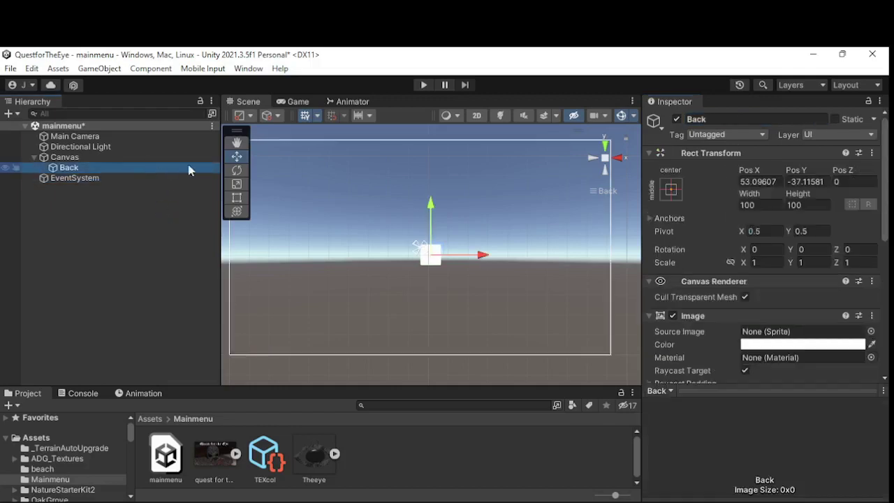
pyautogui.click(702, 119)
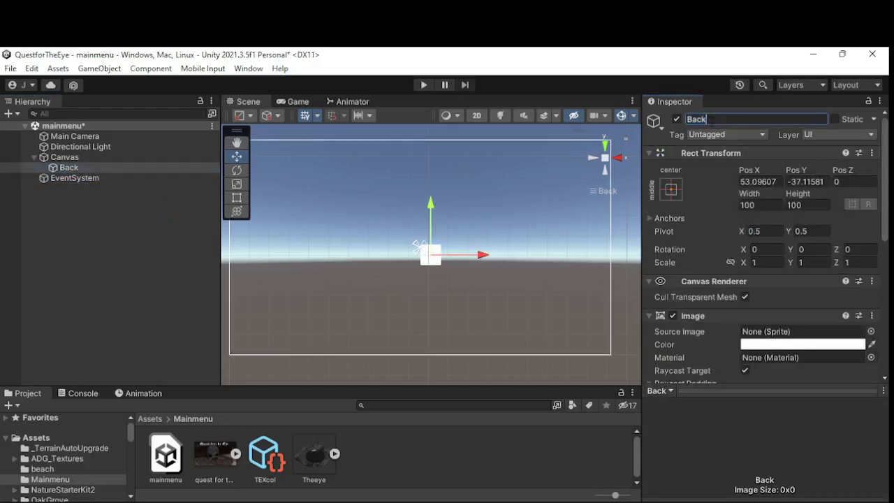
pyautogui.write('gd')
pyautogui.press('Return')
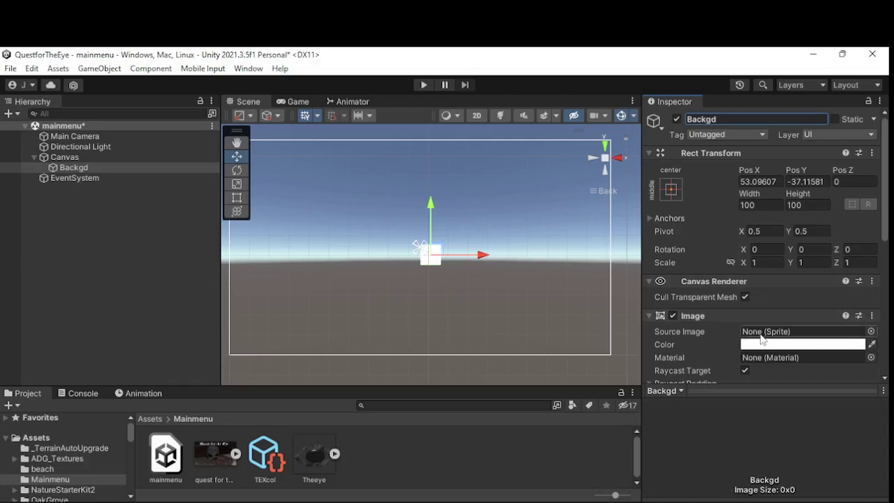
# - Give Backgd the 'quest for the eye' sprite at its native 1920x1080 size
pyautogui.moveTo(212, 457); pyautogui.dragTo(775, 142)
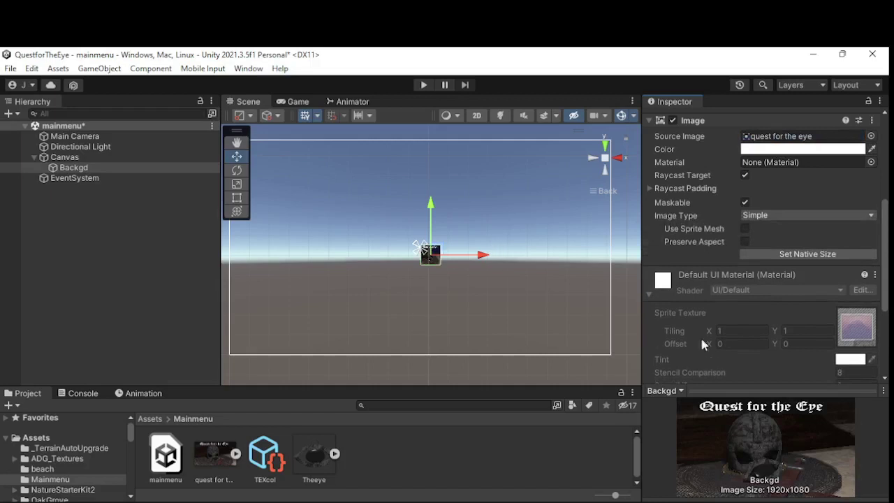
pyautogui.click(802, 257)
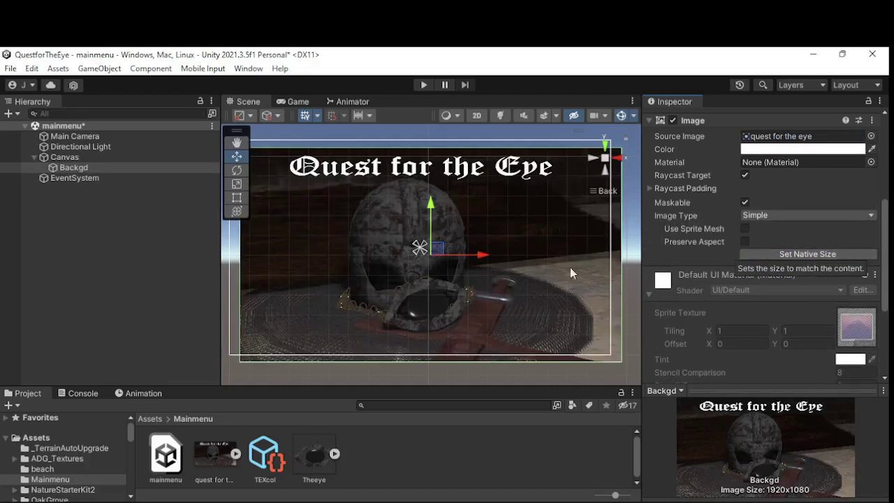
pyautogui.click(294, 104)
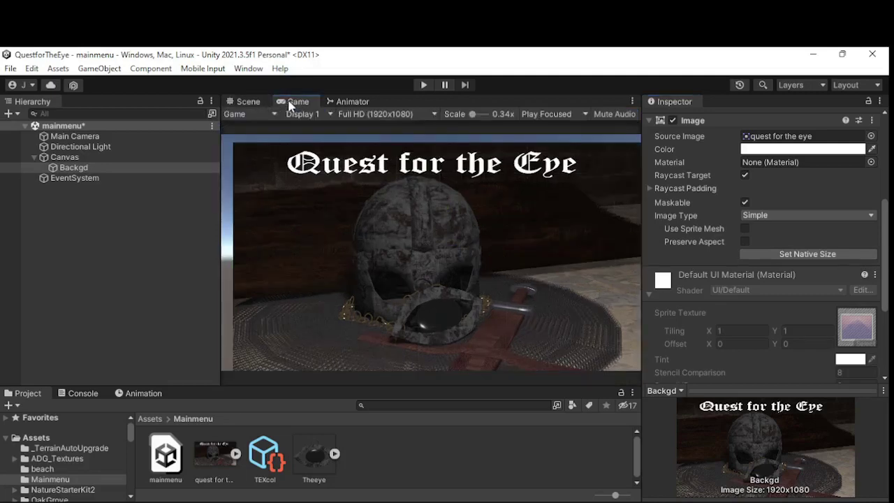
pyautogui.click(253, 102)
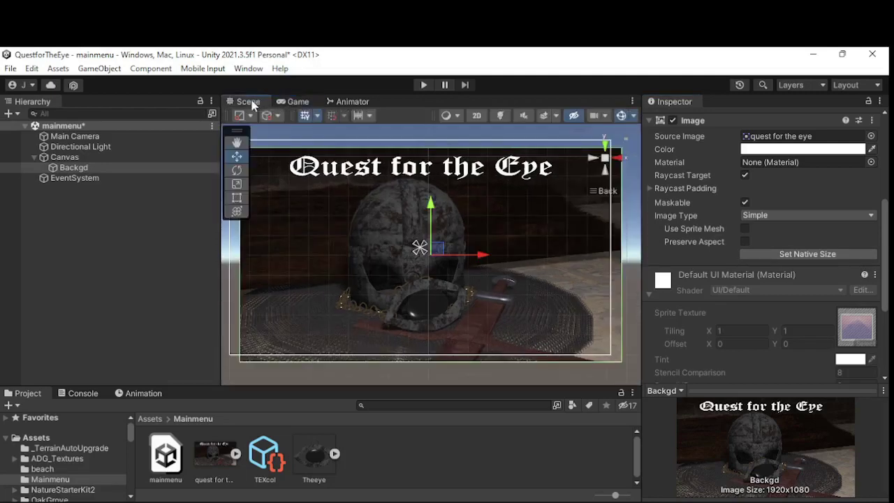
pyautogui.click(125, 160)
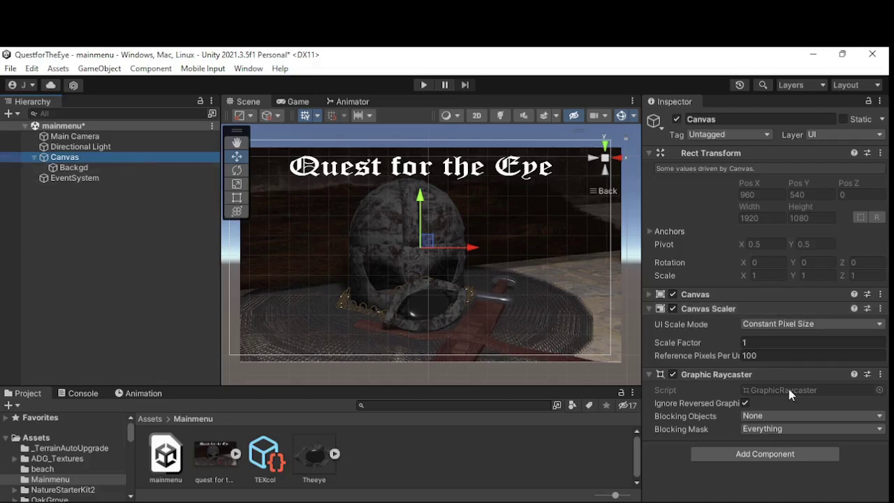
# - Set the Canvas Scaler to Scale With Screen Size with a 1920 x 1080 reference resolution
pyautogui.click(803, 325)
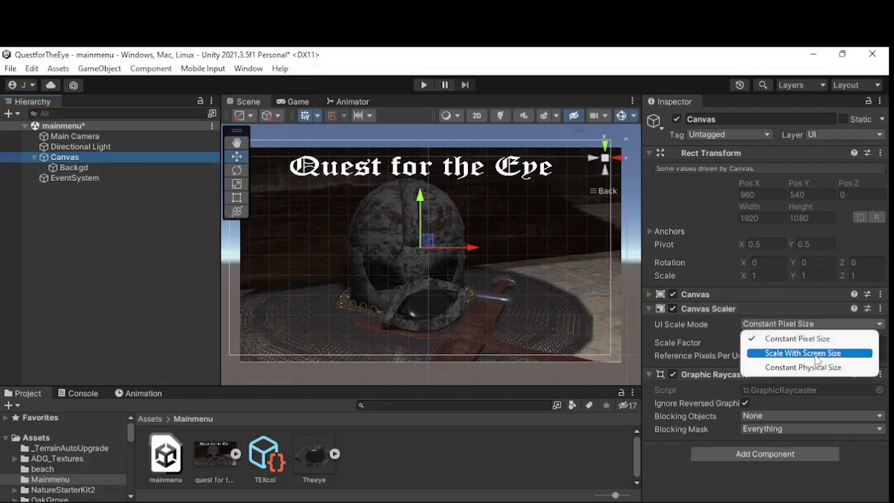
pyautogui.click(816, 355)
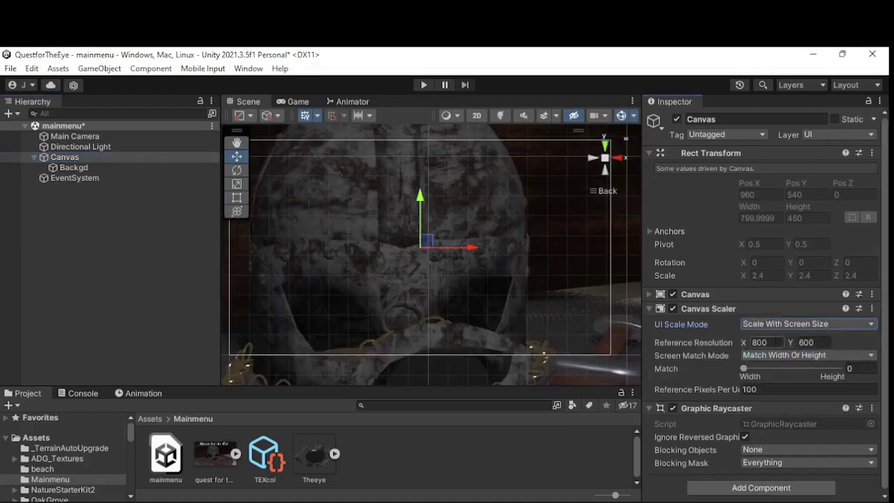
pyautogui.click(295, 101)
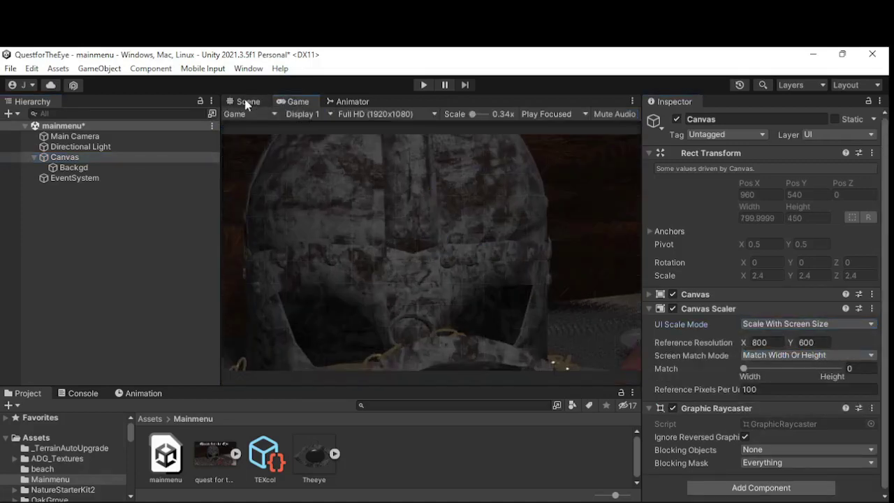
pyautogui.click(246, 102)
pyautogui.click(760, 343)
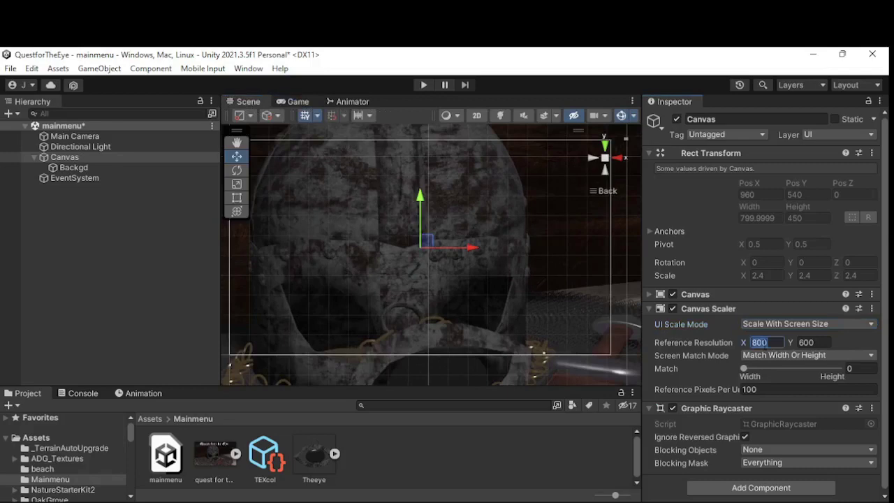
pyautogui.write('1920')
pyautogui.press('Tab')
pyautogui.write('1080')
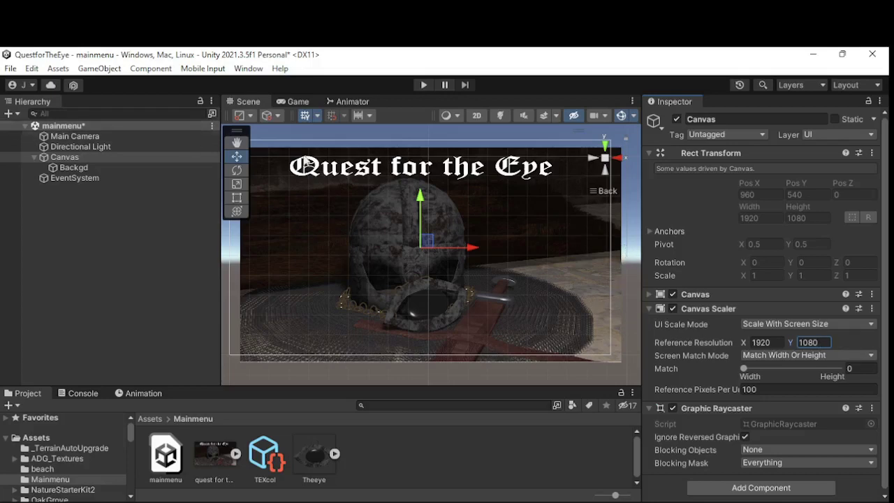
pyautogui.click(296, 102)
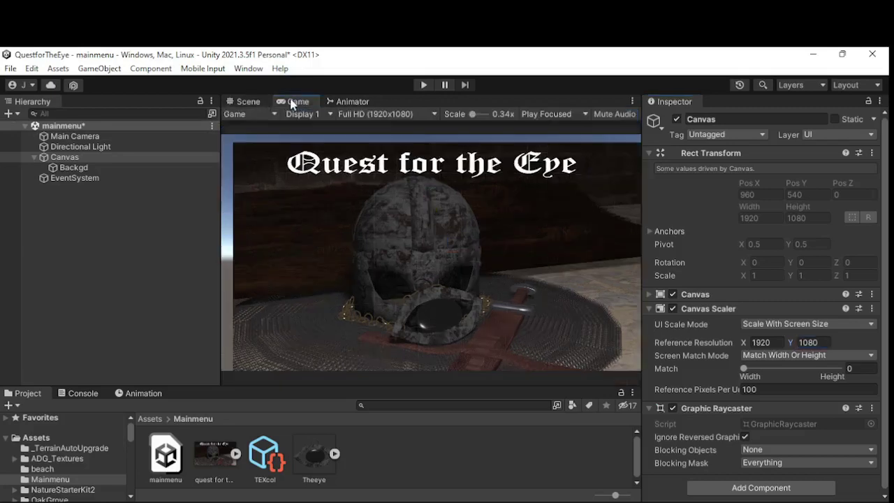
pyautogui.click(246, 101)
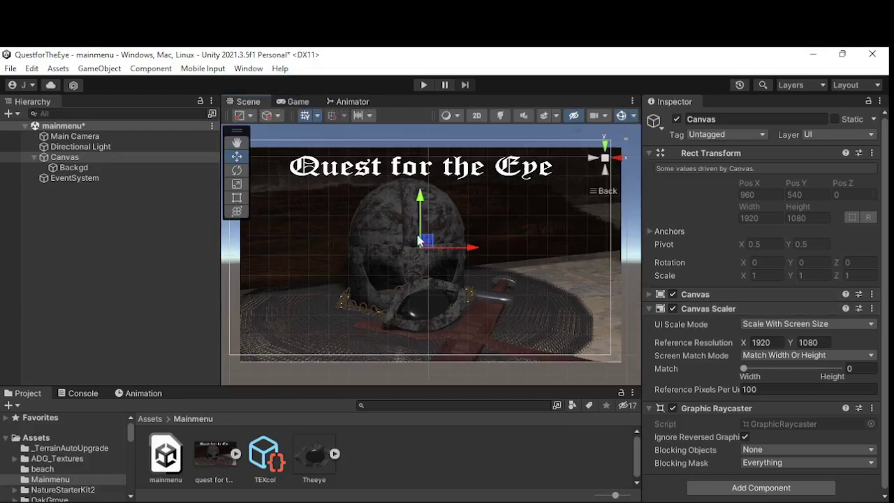
pyautogui.click(118, 170)
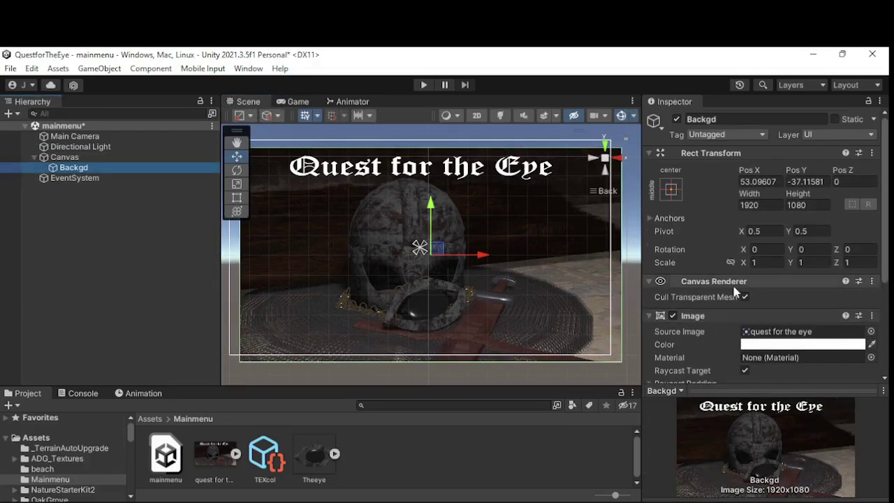
pyautogui.scroll(-5, 733, 288)
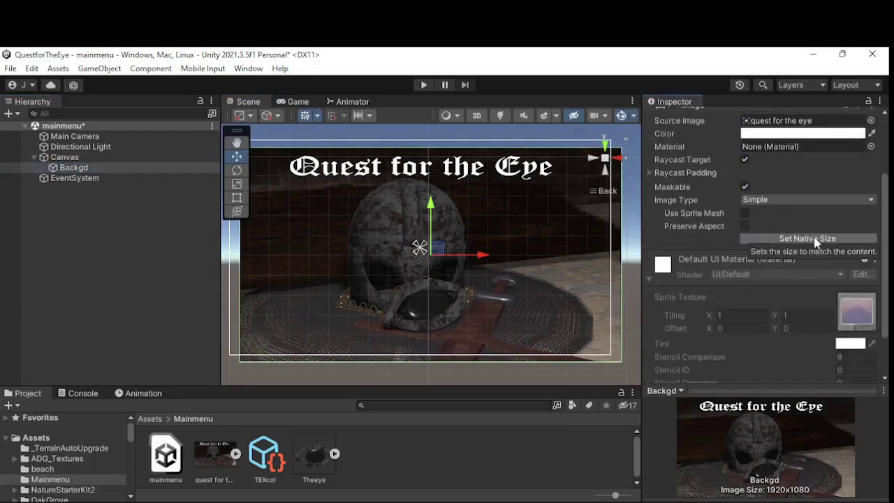
pyautogui.scroll(5, 762, 201)
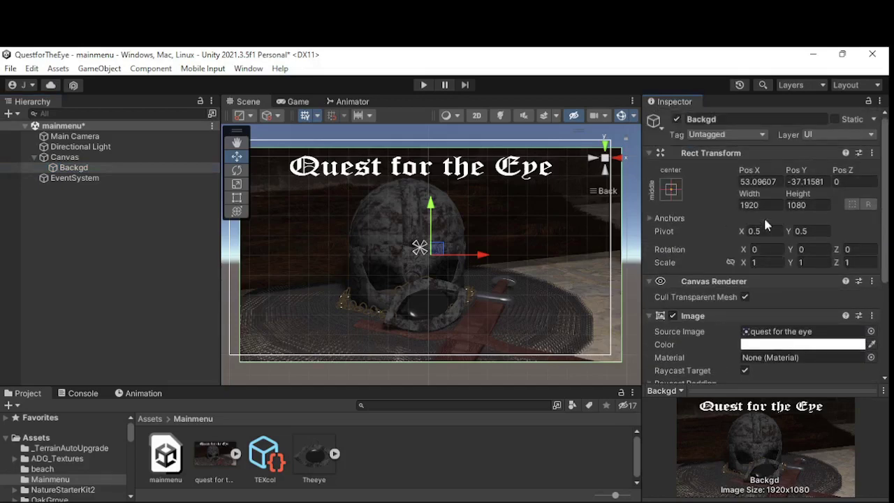
pyautogui.click(758, 182)
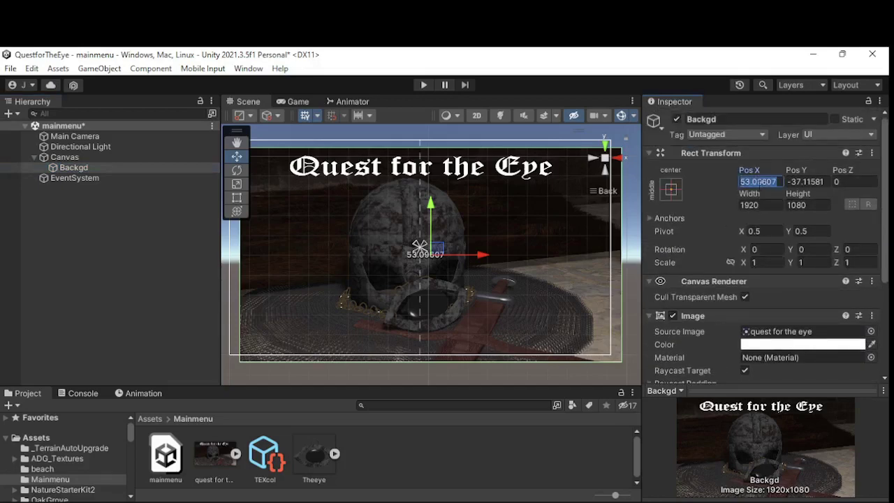
pyautogui.write('0')
pyautogui.press('Tab')
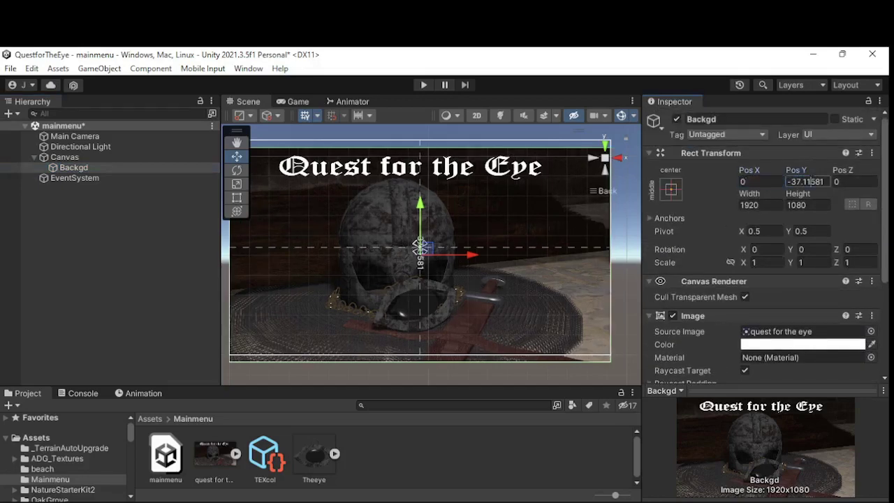
pyautogui.write('0')
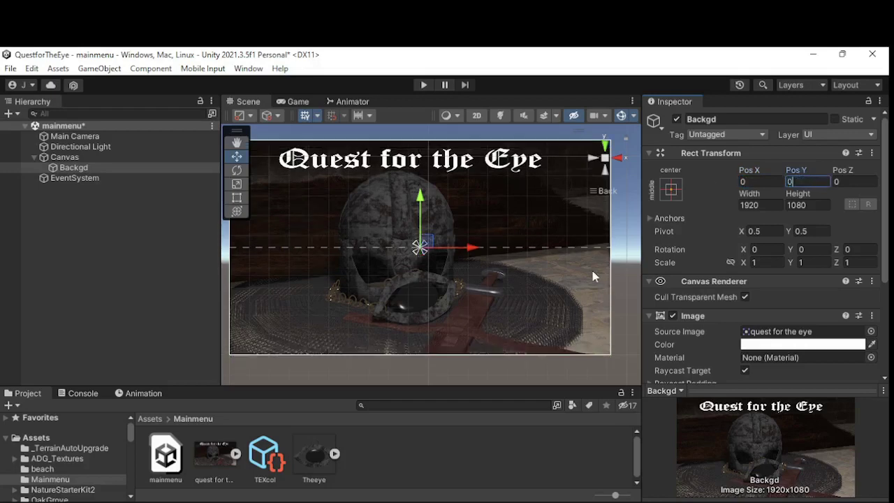
pyautogui.click(626, 270)
pyautogui.scroll(-2, 409, 226)
pyautogui.scroll(2, 410, 225)
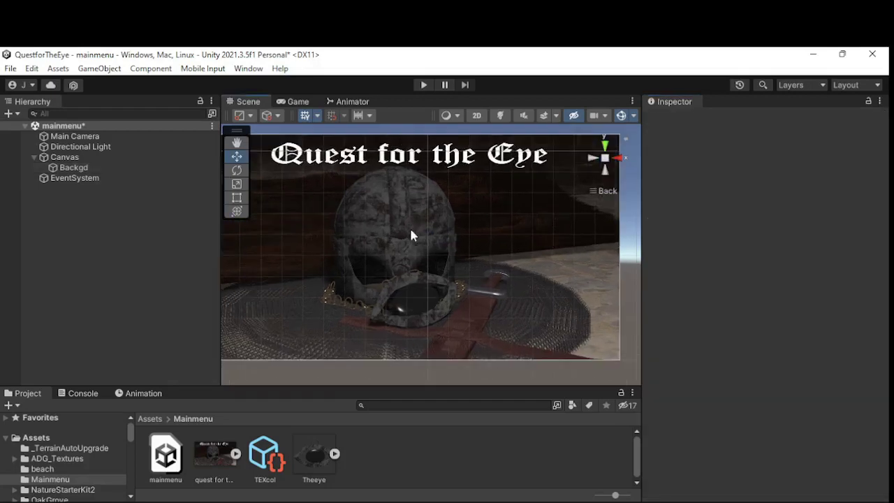
pyautogui.scroll(-3, 363, 207)
pyautogui.scroll(1, 363, 207)
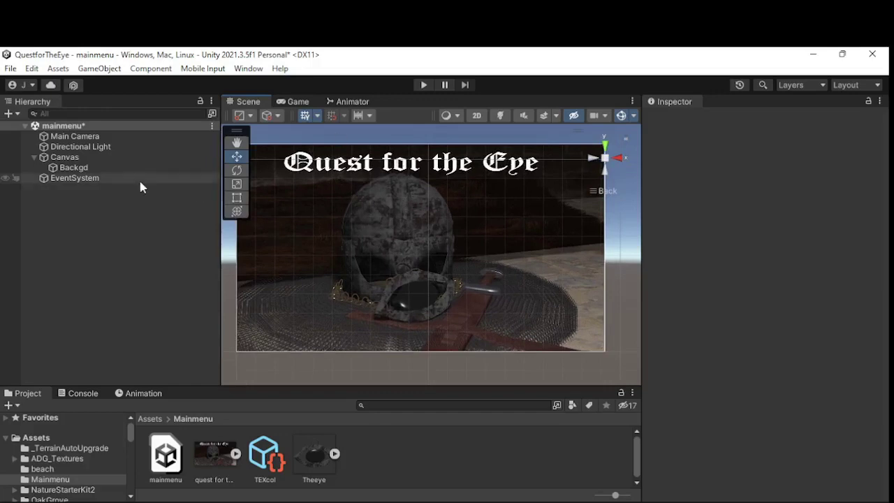
pyautogui.click(74, 161)
# - Create a Text - TextMeshPro object under the Canvas and raise its font size to 50
pyautogui.rightClick(80, 167)
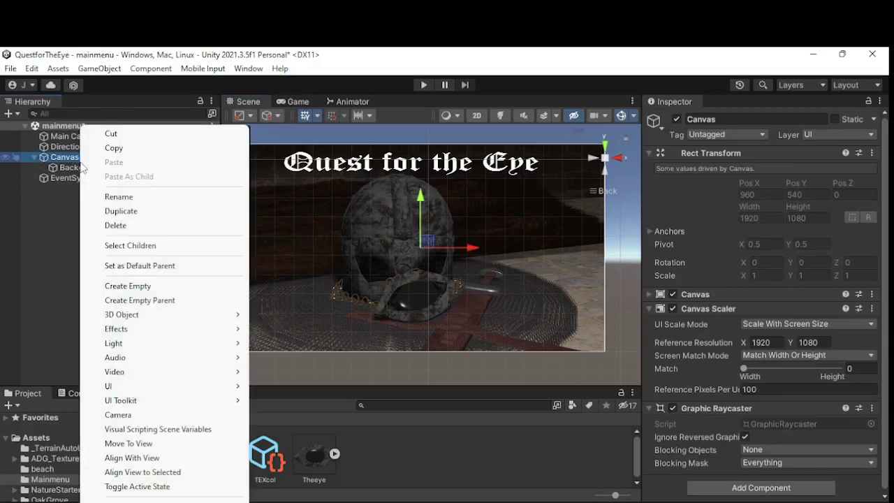
pyautogui.moveTo(171, 385)
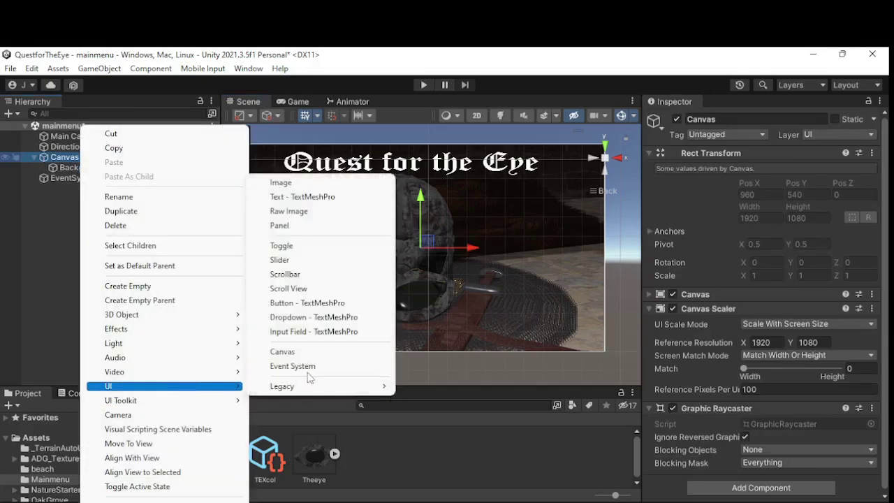
pyautogui.click(297, 198)
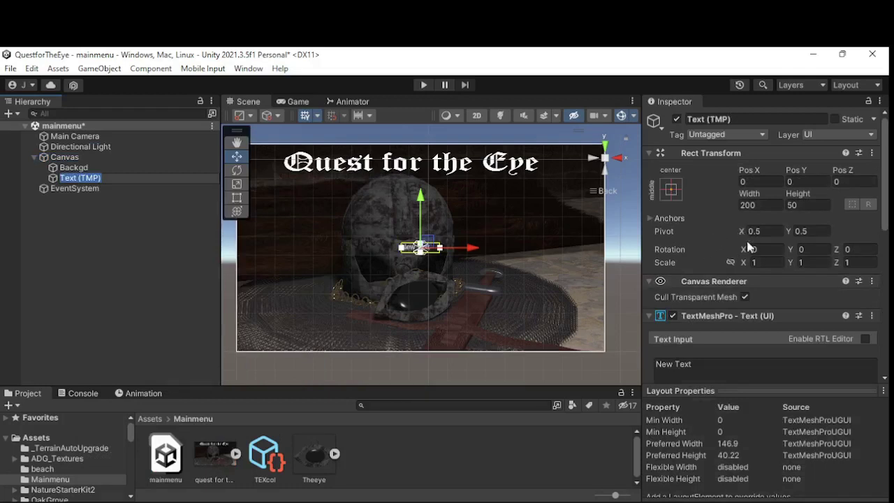
pyautogui.scroll(-3, 752, 244)
pyautogui.scroll(-2, 754, 248)
pyautogui.click(760, 303)
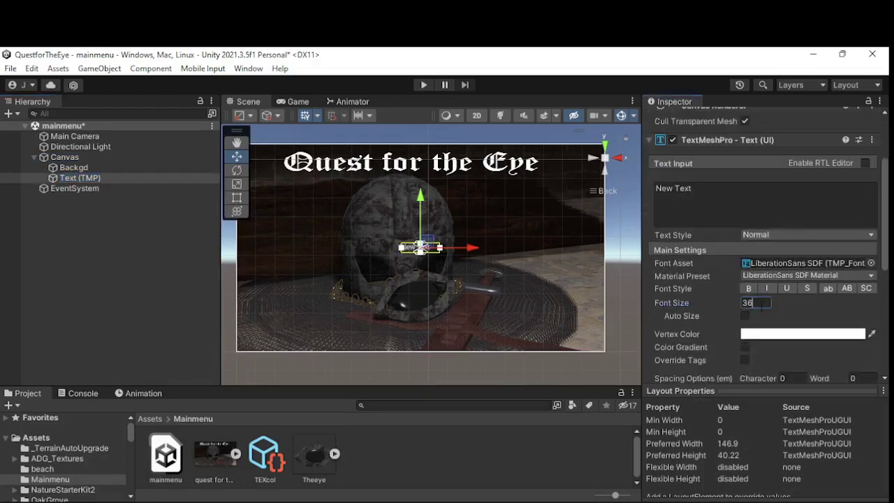
pyautogui.write('50')
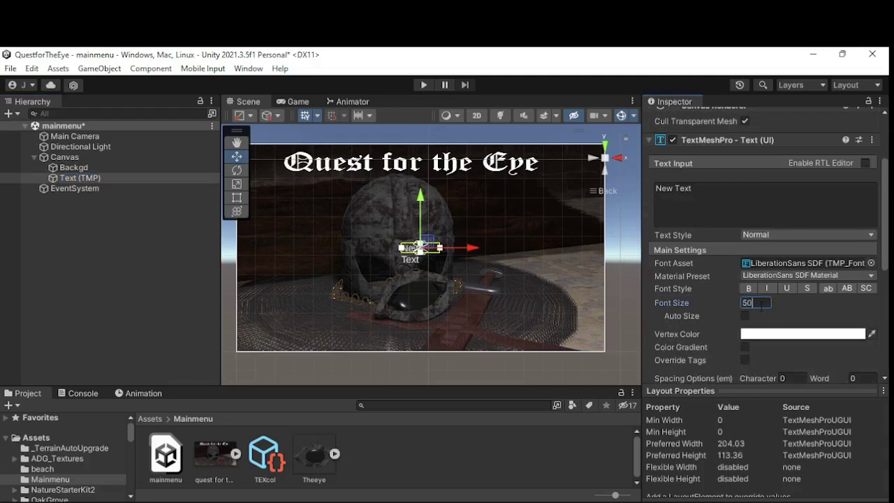
# - Replace the 'New Text' placeholder with the text PLAY
pyautogui.scroll(1, 714, 223)
pyautogui.click(701, 223)
pyautogui.hotkey('ctrl', 'a')
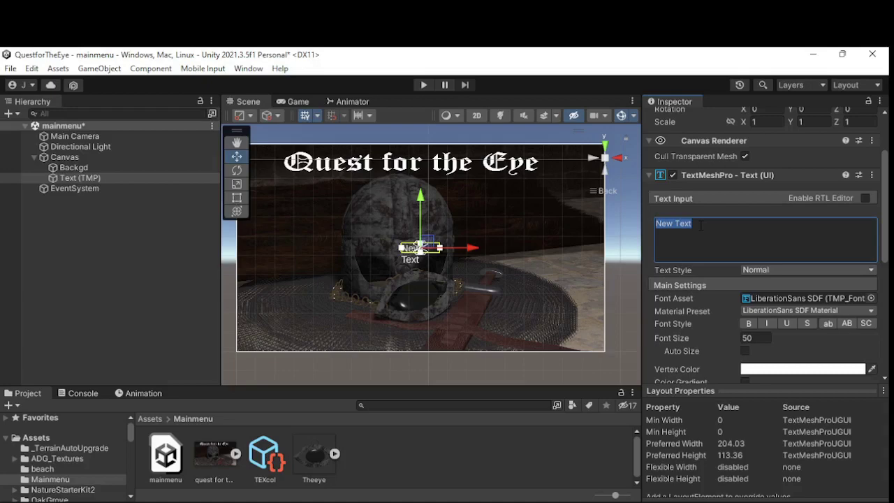
pyautogui.write('Pla')
pyautogui.press('BackSpace')
pyautogui.press('BackSpace')
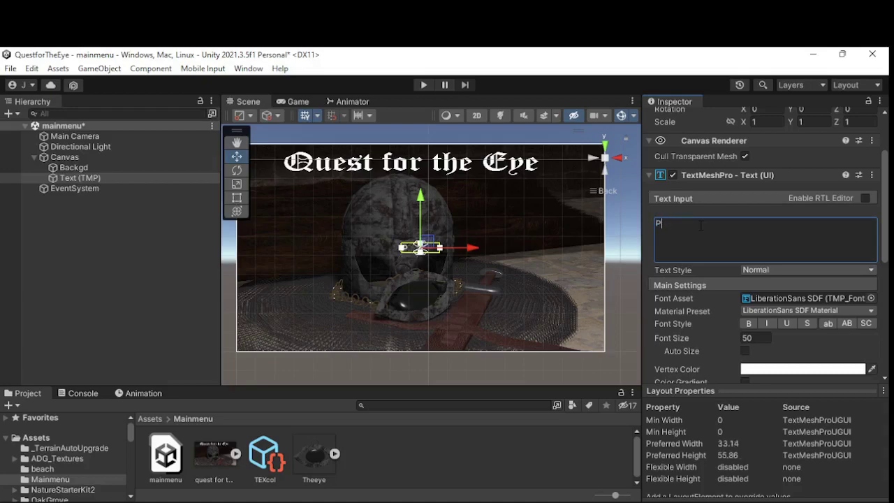
pyautogui.write('LAY')
# - Set the PLAY text alignment to centre horizontally and middle vertically
pyautogui.scroll(1, 714, 257)
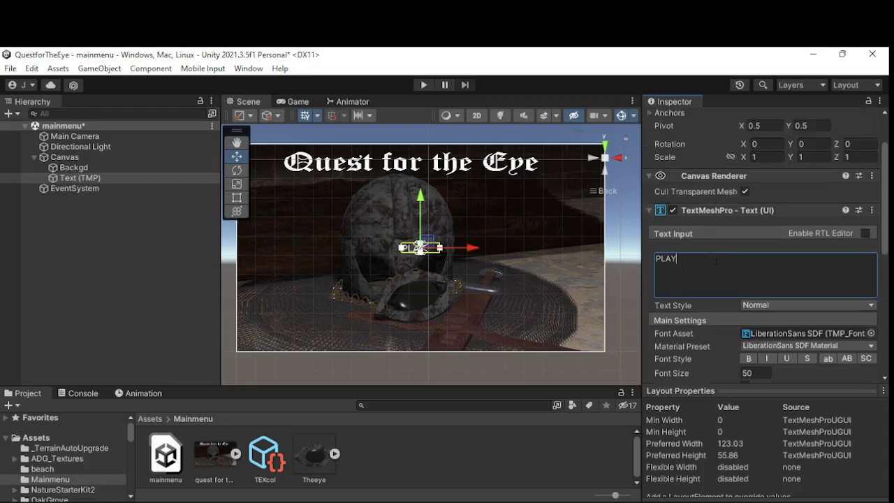
pyautogui.scroll(-4, 714, 257)
pyautogui.click(762, 340)
pyautogui.click(761, 354)
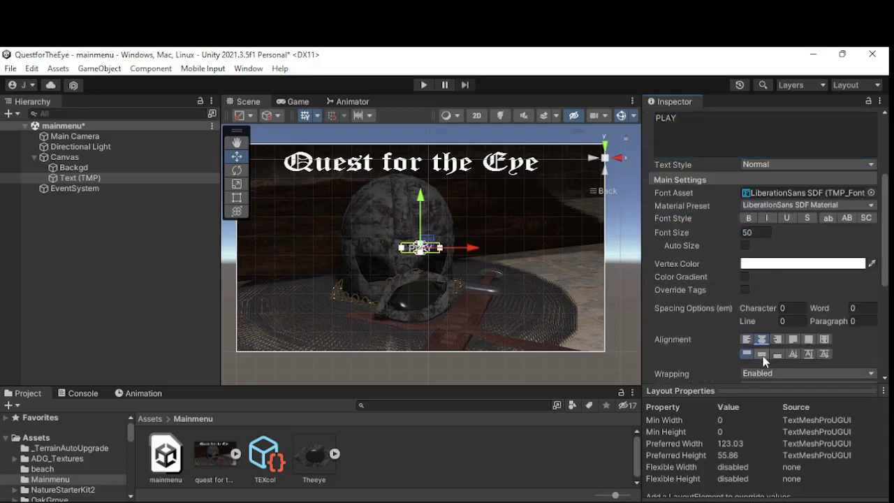
pyautogui.scroll(-6, 735, 327)
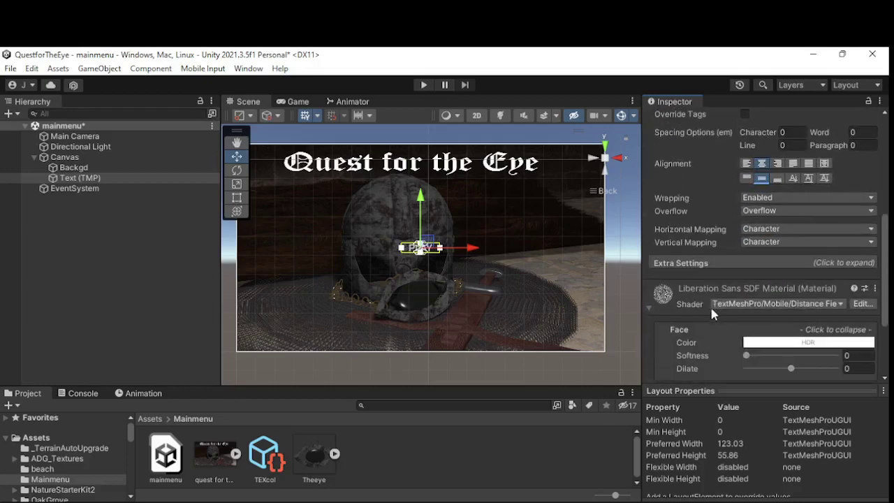
pyautogui.scroll(-5, 711, 307)
pyautogui.scroll(-2, 713, 316)
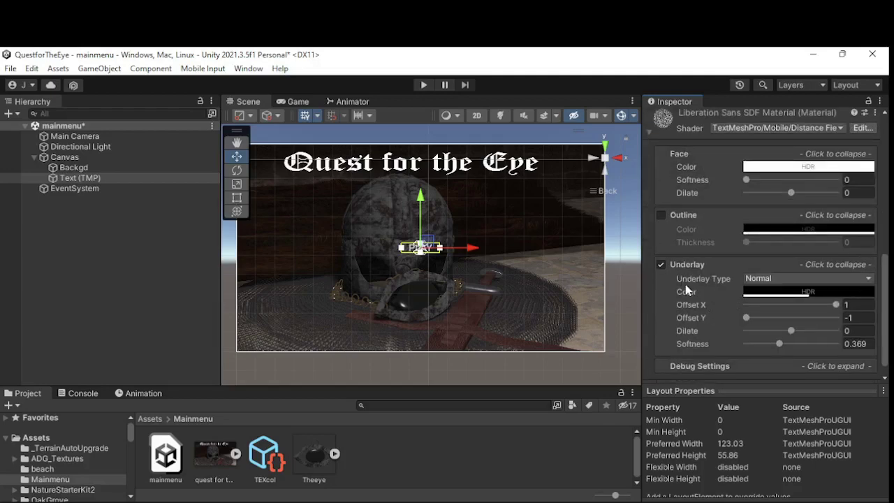
# - Enable Color Gradient on the PLAY text in Four Corners mode, all corners white
pyautogui.click(858, 305)
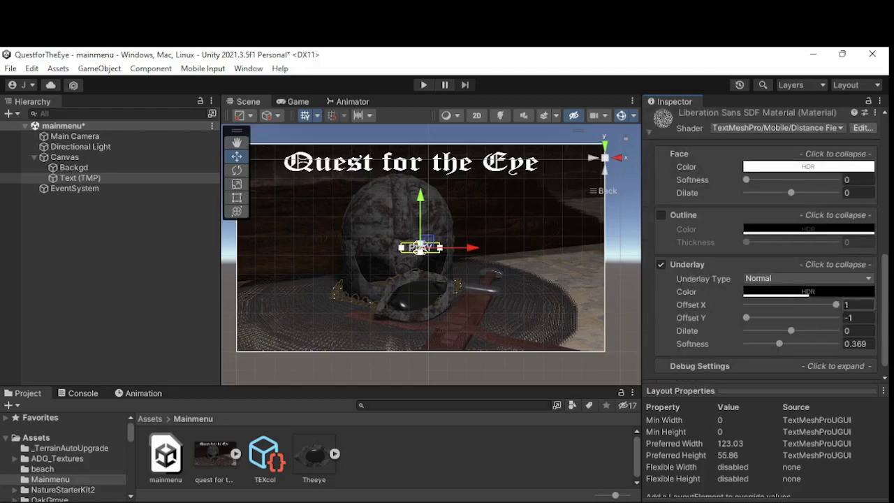
pyautogui.click(858, 318)
pyautogui.click(858, 331)
pyautogui.click(781, 345)
pyautogui.scroll(10, 787, 272)
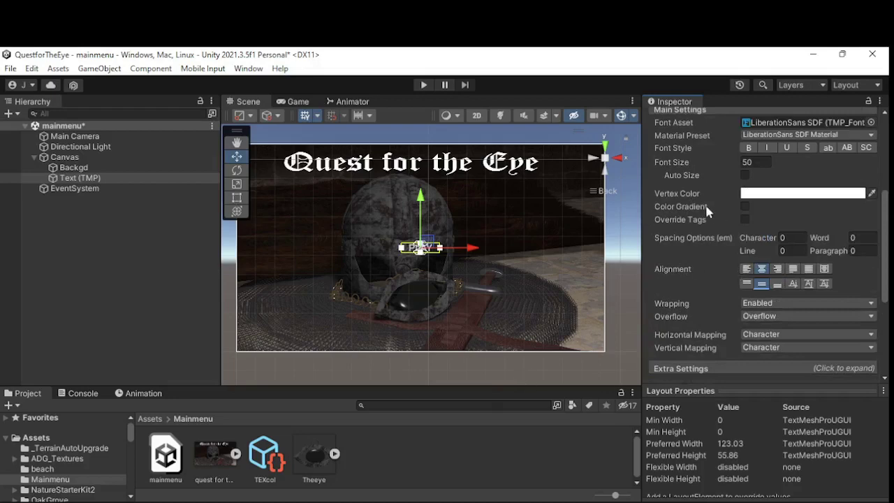
pyautogui.scroll(3, 428, 262)
pyautogui.scroll(3, 428, 262)
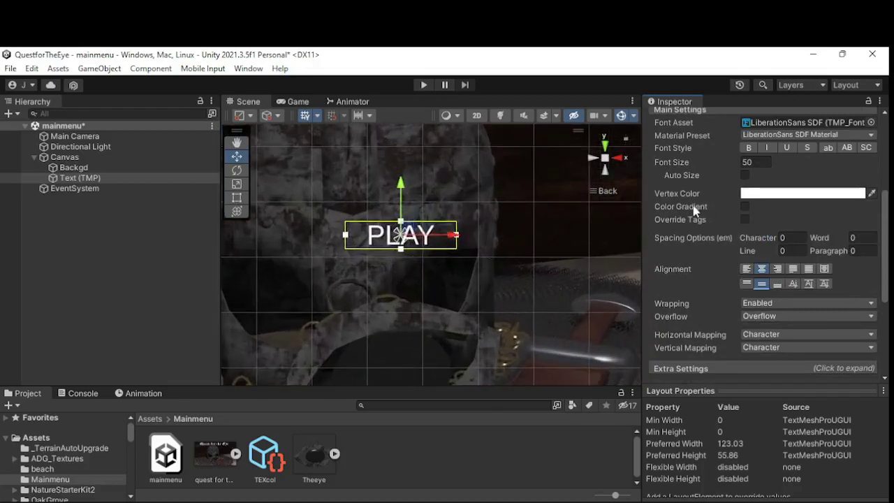
pyautogui.click(744, 207)
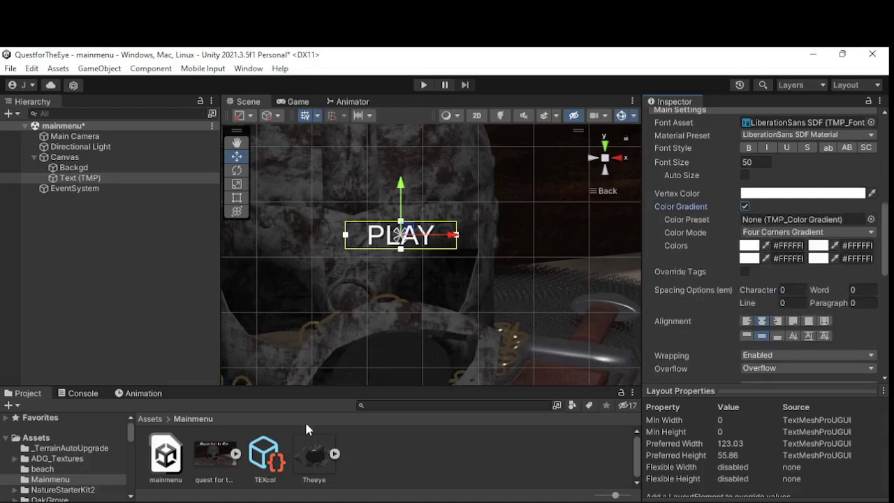
# - Assign the TEXcol preset to the PLAY text's Color Preset for an orange-to-yellow gradient
pyautogui.moveTo(269, 454); pyautogui.dragTo(778, 222)
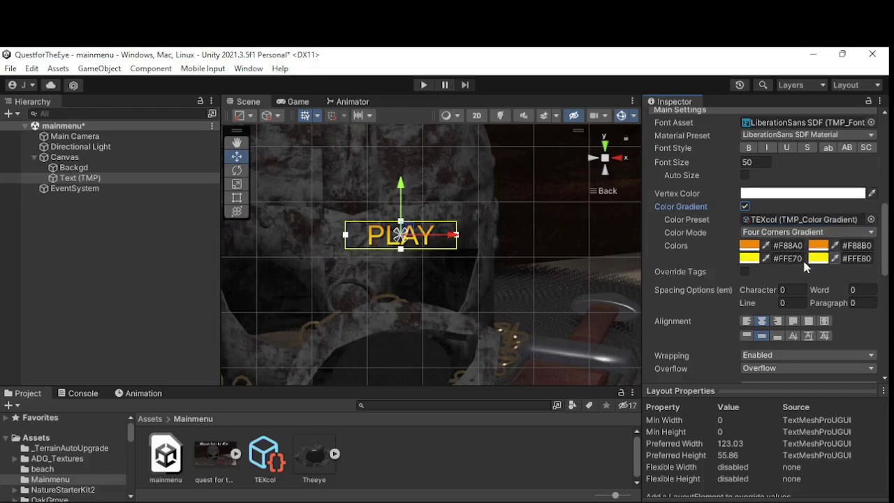
pyautogui.scroll(-5, 355, 264)
pyautogui.scroll(-5, 357, 265)
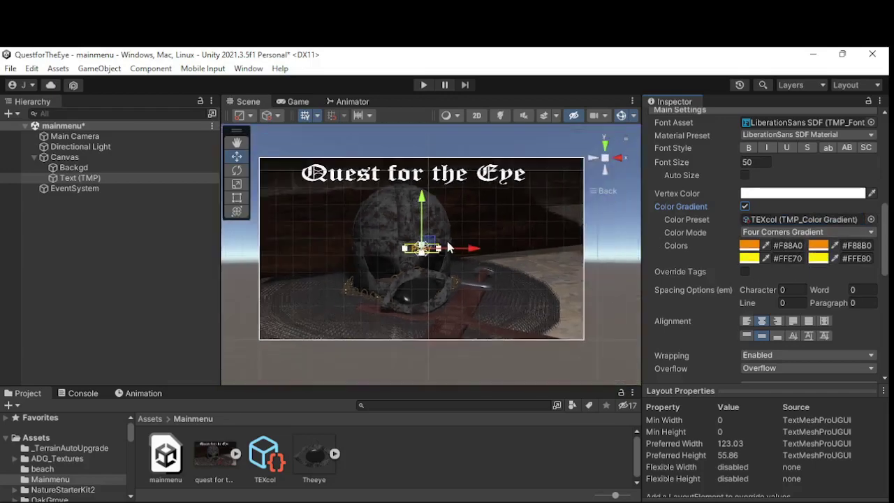
pyautogui.click(454, 261)
pyautogui.scroll(2, 454, 261)
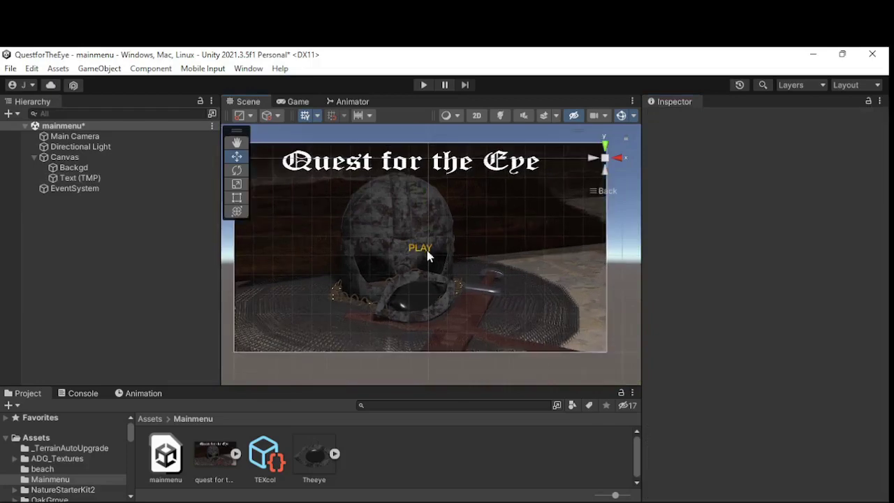
pyautogui.click(94, 180)
# - Duplicate the PLAY text object twice
pyautogui.rightClick(94, 179)
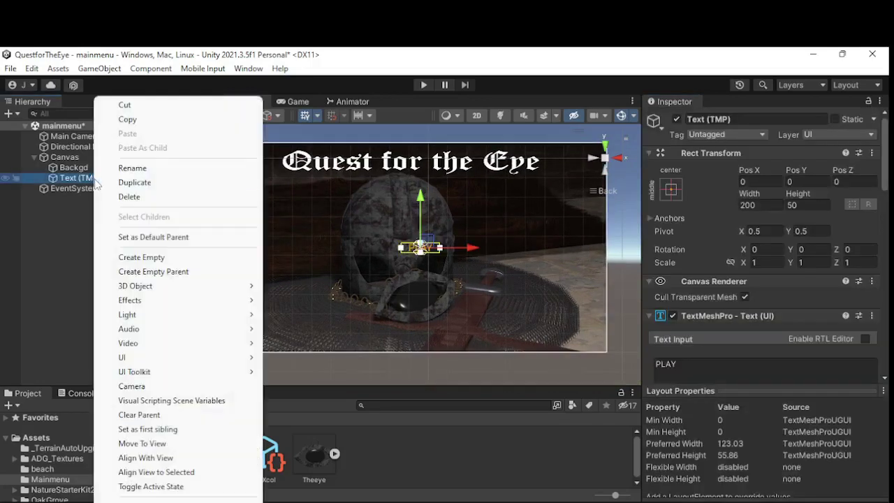
pyautogui.click(140, 181)
pyautogui.rightClick(102, 189)
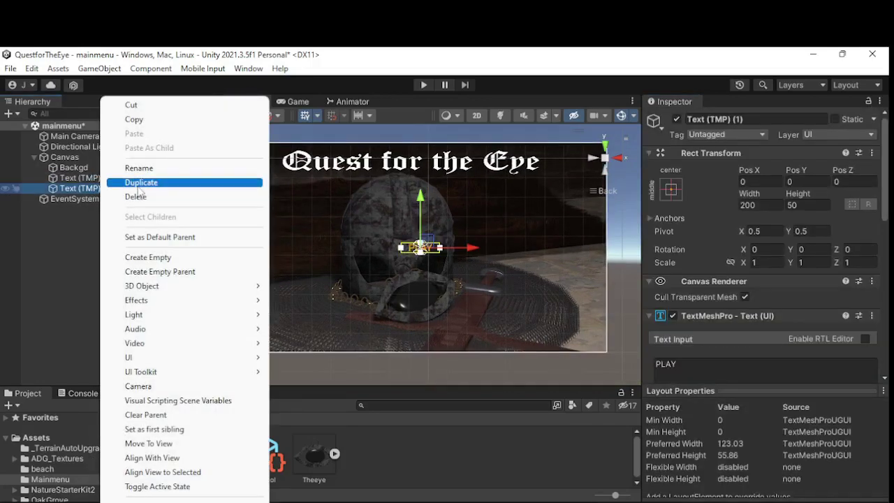
pyautogui.click(140, 181)
# - Name the first copy OPTIONS and set its label text to OPTIONS
pyautogui.click(112, 187)
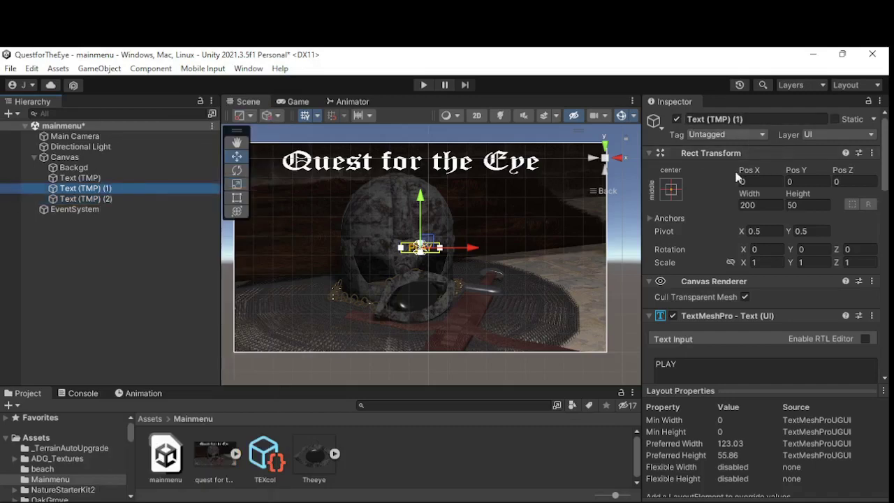
pyautogui.click(757, 119)
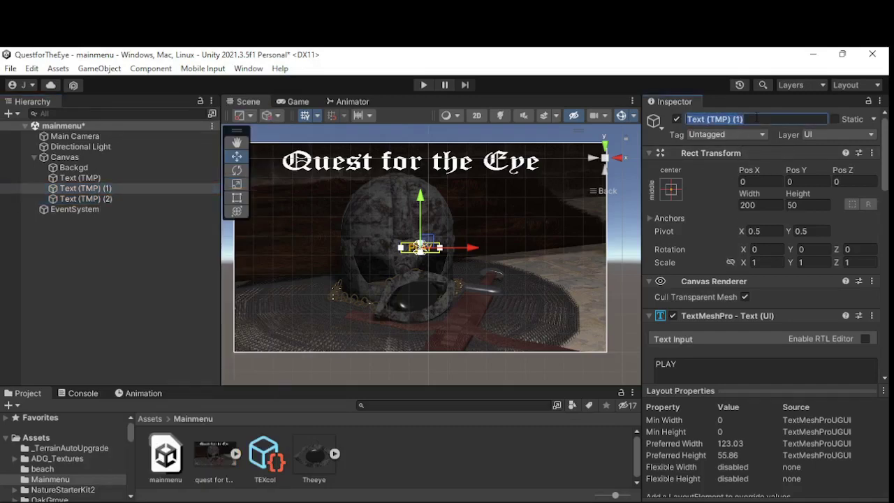
pyautogui.write('OPTIONS')
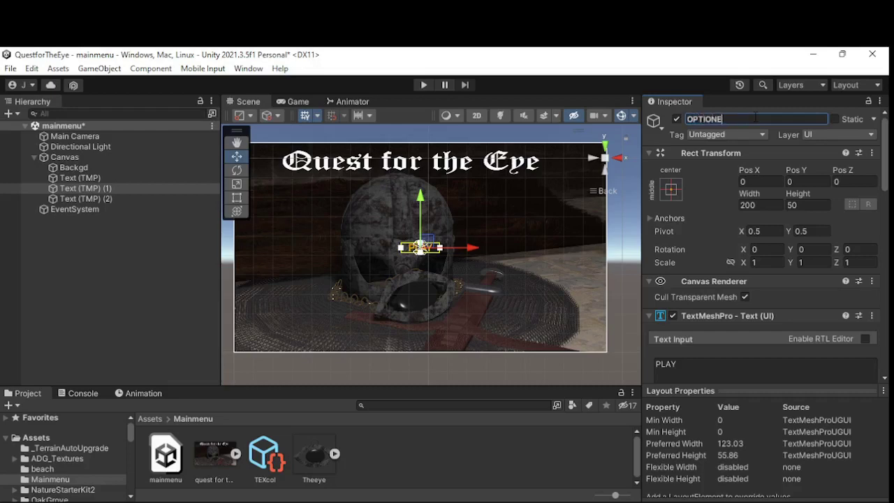
pyautogui.moveTo(751, 121); pyautogui.dragTo(689, 121)
pyautogui.hotkey('ctrl', 'c')
pyautogui.moveTo(688, 365); pyautogui.dragTo(644, 367)
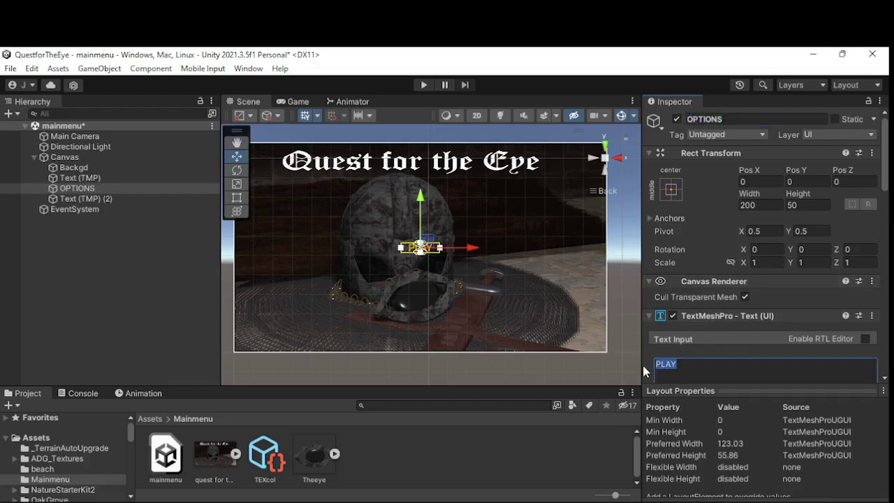
pyautogui.hotkey('ctrl', 'v')
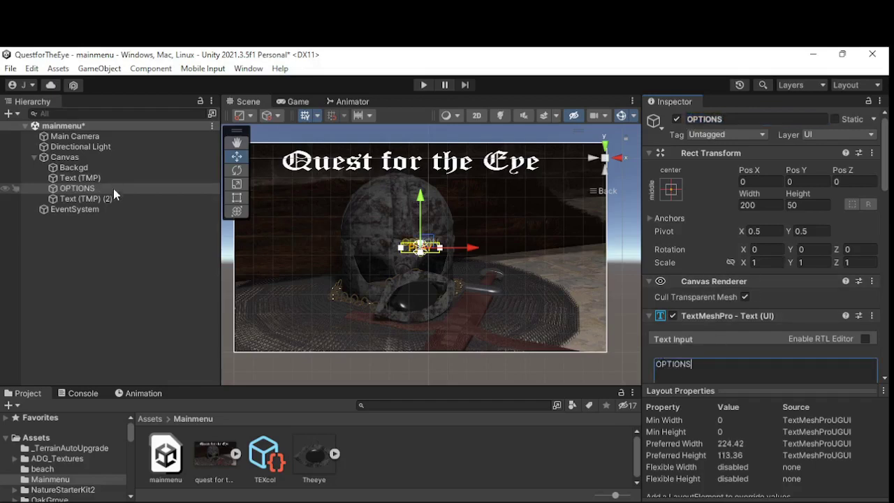
# - Name the second copy QUIT and set its label text to QUIT
pyautogui.click(111, 199)
pyautogui.click(766, 119)
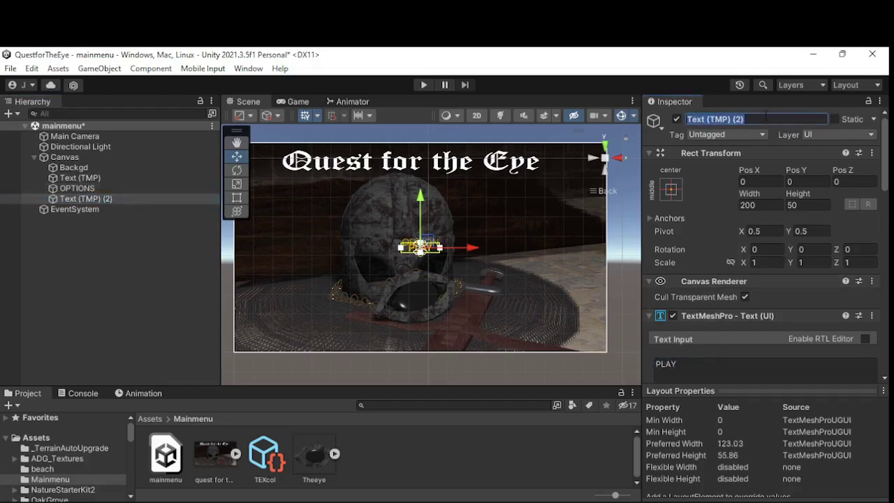
pyautogui.write('QUIT')
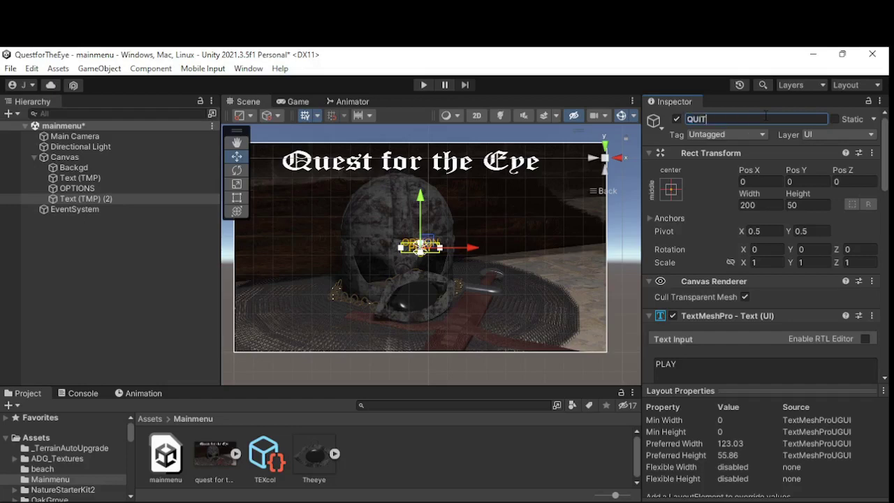
pyautogui.moveTo(701, 120); pyautogui.dragTo(686, 123)
pyautogui.click(654, 366)
pyautogui.write('QUIT')
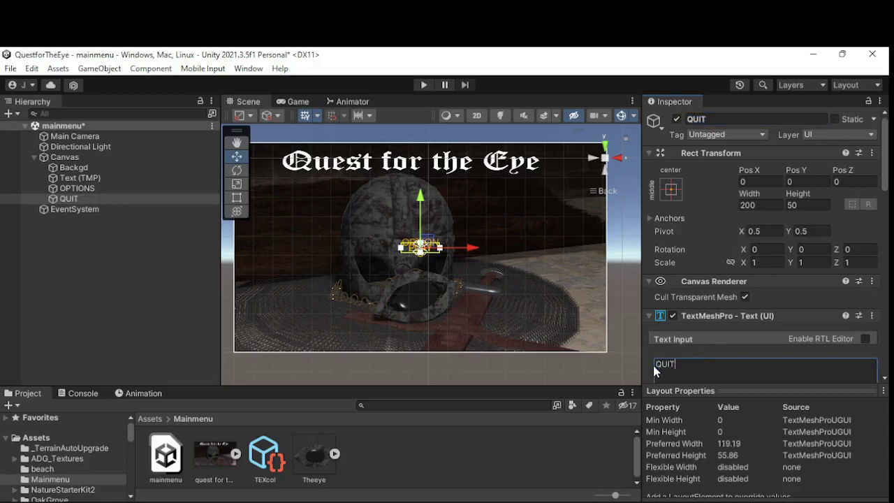
# - Rename the original text object to PLAY
pyautogui.click(78, 179)
pyautogui.click(741, 119)
pyautogui.write('PLAY')
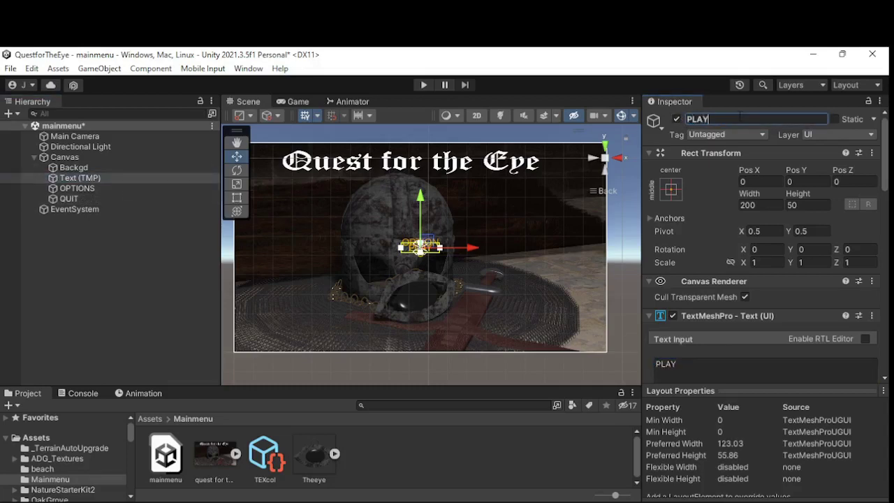
pyautogui.press('Return')
# - Nudge PLAY upward and move the QUIT label down below OPTIONS
pyautogui.click(114, 190)
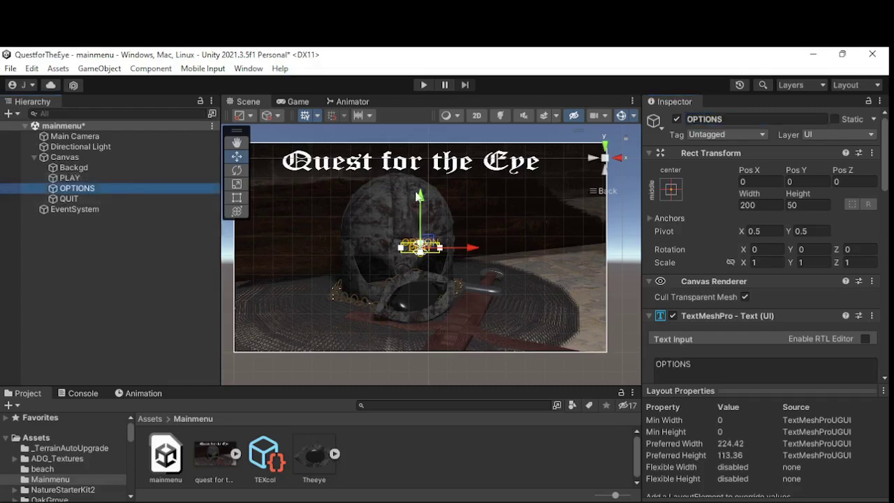
pyautogui.click(396, 209)
pyautogui.moveTo(419, 227)
pyautogui.mouseDown()
pyautogui.moveTo(419, 195)
pyautogui.moveTo(419, 216)
pyautogui.mouseUp()
pyautogui.click(95, 187)
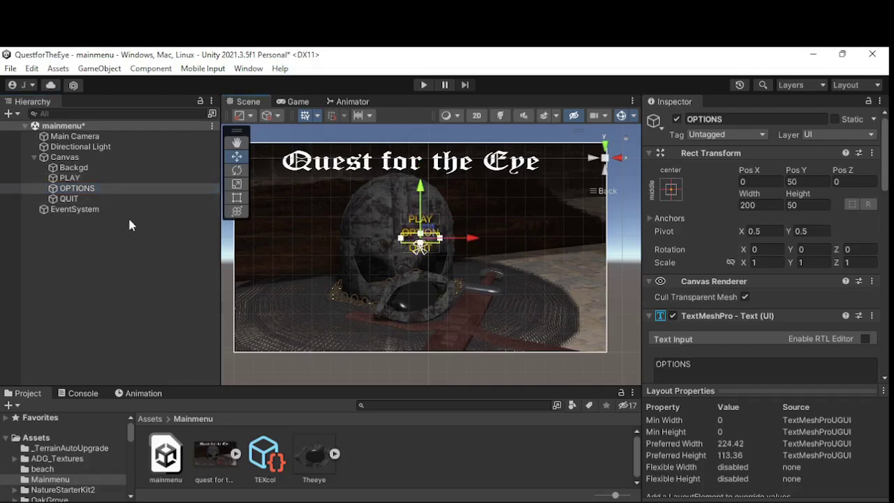
pyautogui.click(69, 199)
pyautogui.click(349, 221)
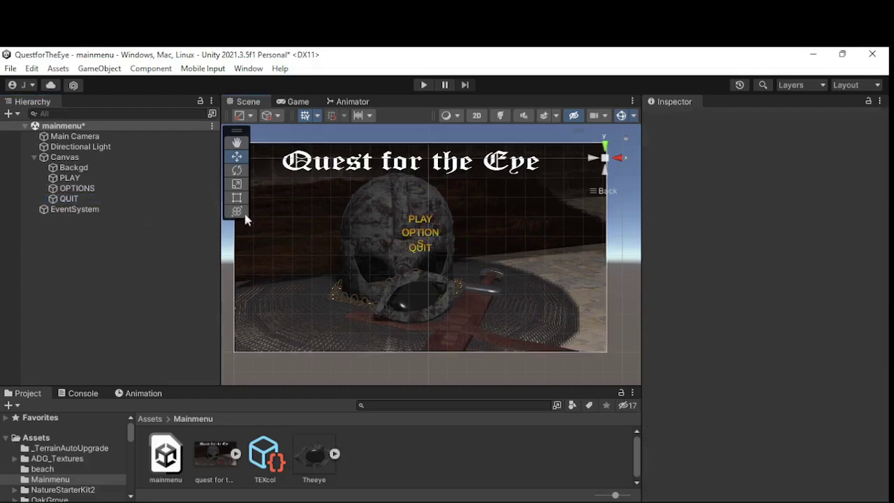
pyautogui.click(100, 198)
pyautogui.click(414, 212)
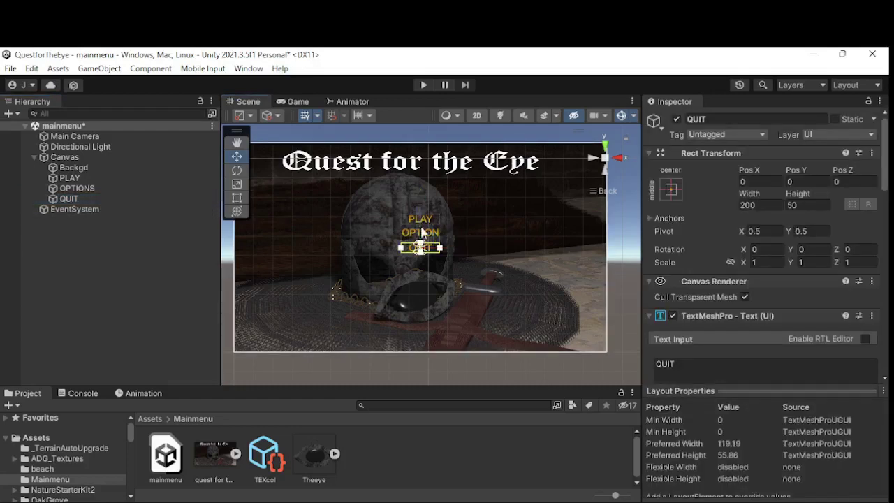
pyautogui.click(129, 200)
pyautogui.moveTo(419, 201); pyautogui.dragTo(424, 219)
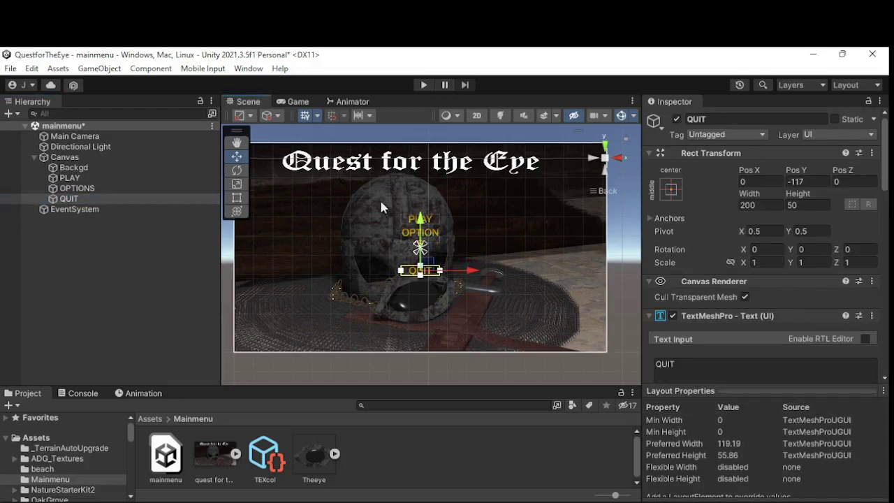
# - Widen the OPTIONS text box with the Rect tool so the whole word fits
pyautogui.click(81, 189)
pyautogui.scroll(5, 442, 256)
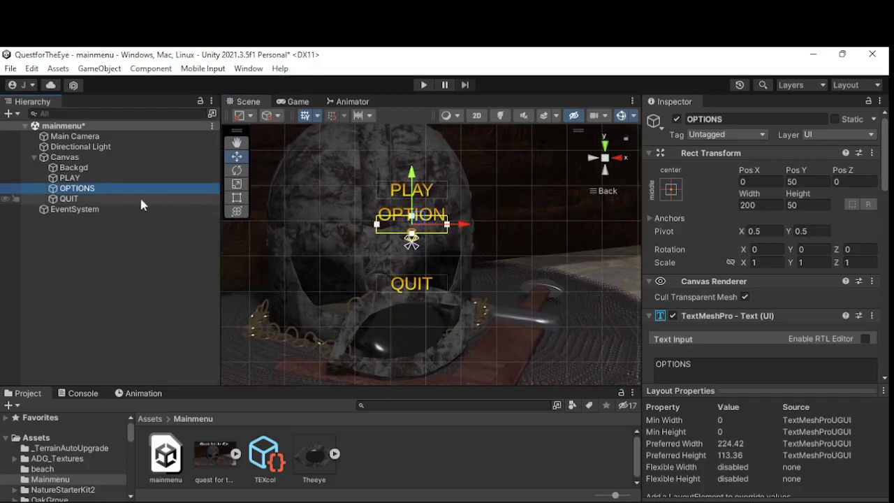
pyautogui.click(237, 197)
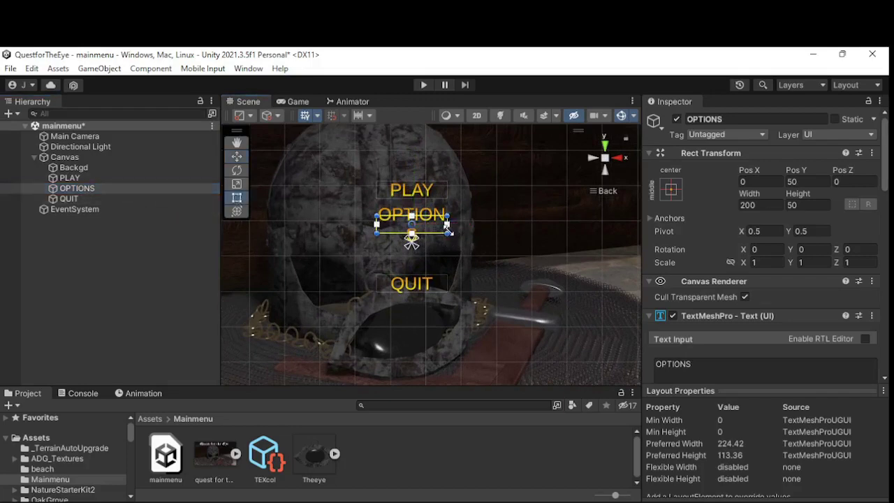
pyautogui.moveTo(447, 228)
pyautogui.mouseDown()
pyautogui.moveTo(468, 223)
pyautogui.moveTo(456, 226)
pyautogui.mouseUp()
pyautogui.click(237, 156)
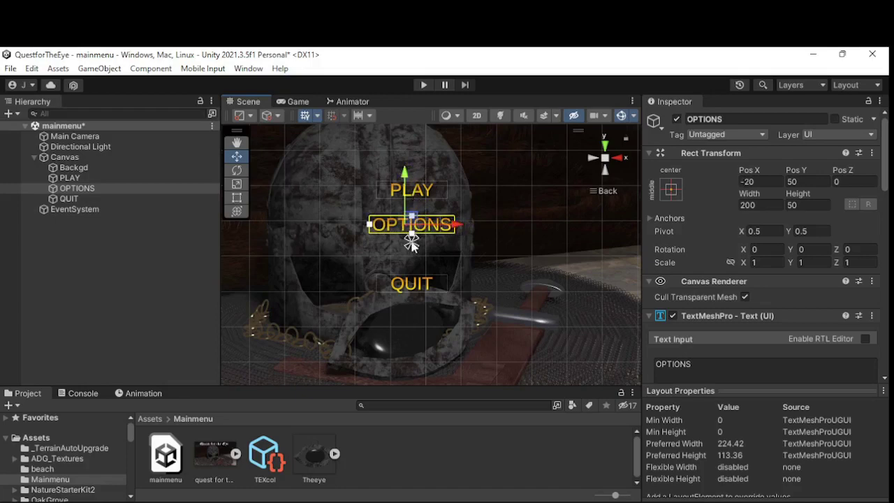
pyautogui.click(126, 261)
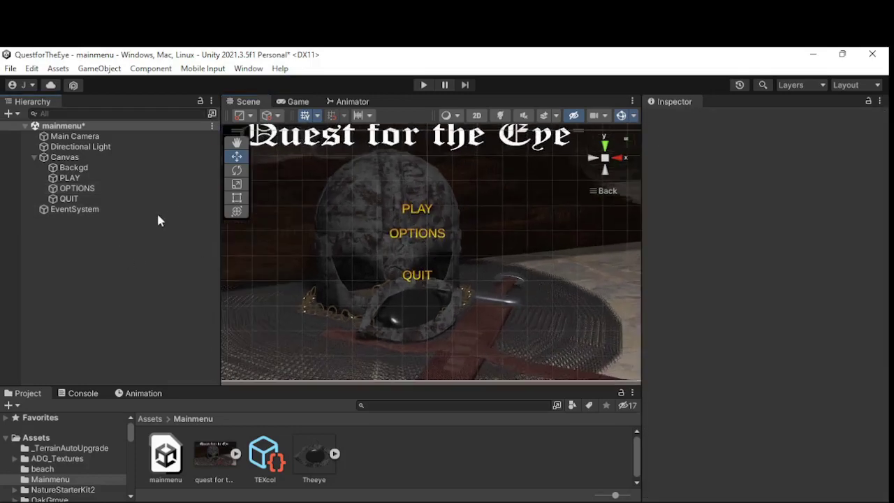
# - Add a Button - TextMeshPro as a child of the Canvas
pyautogui.click(104, 179)
pyautogui.scroll(-4, 695, 241)
pyautogui.scroll(-5, 695, 241)
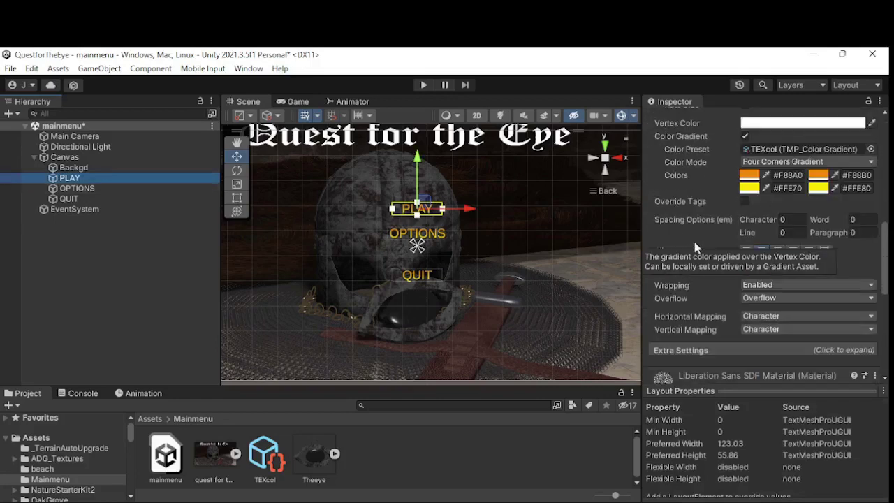
pyautogui.scroll(-3, 695, 246)
pyautogui.click(120, 252)
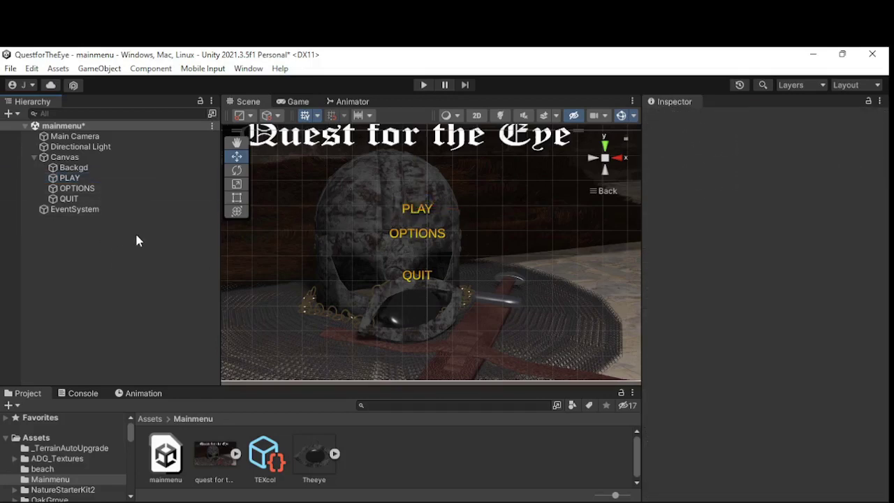
pyautogui.click(70, 158)
pyautogui.rightClick(78, 162)
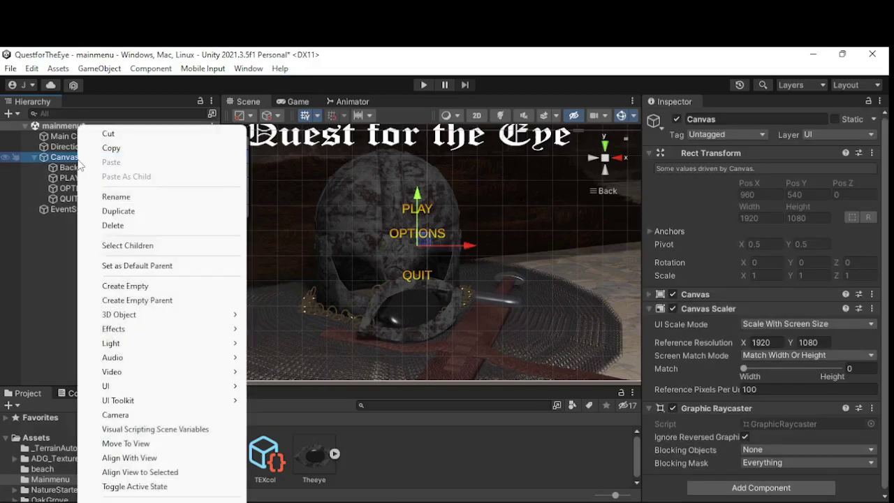
pyautogui.moveTo(160, 386)
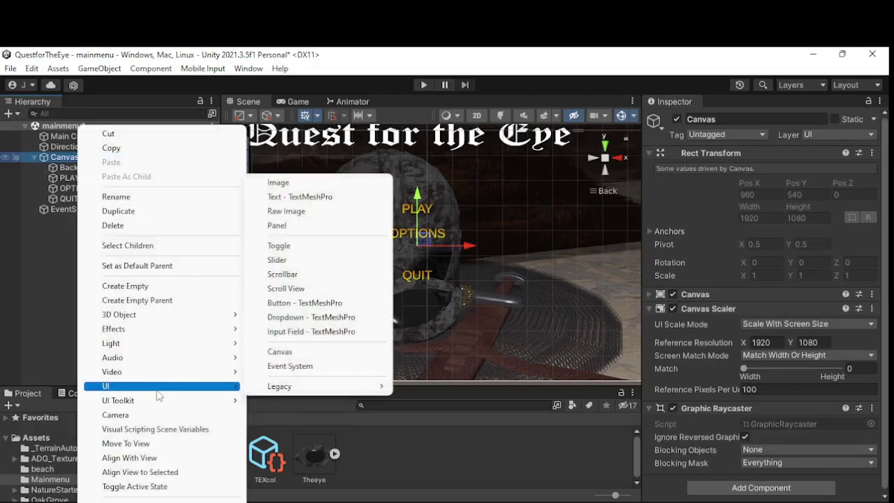
pyautogui.click(348, 307)
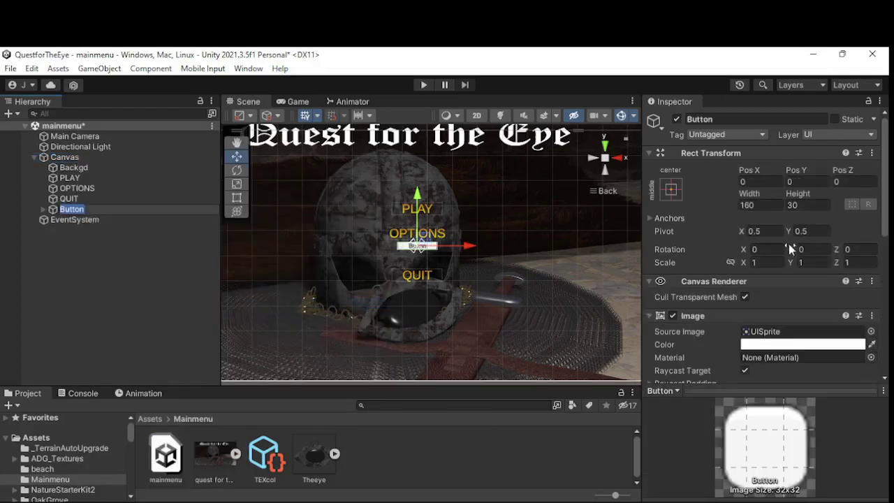
# - Make the button's Normal Color fully transparent by setting its alpha to 0
pyautogui.scroll(-6, 697, 285)
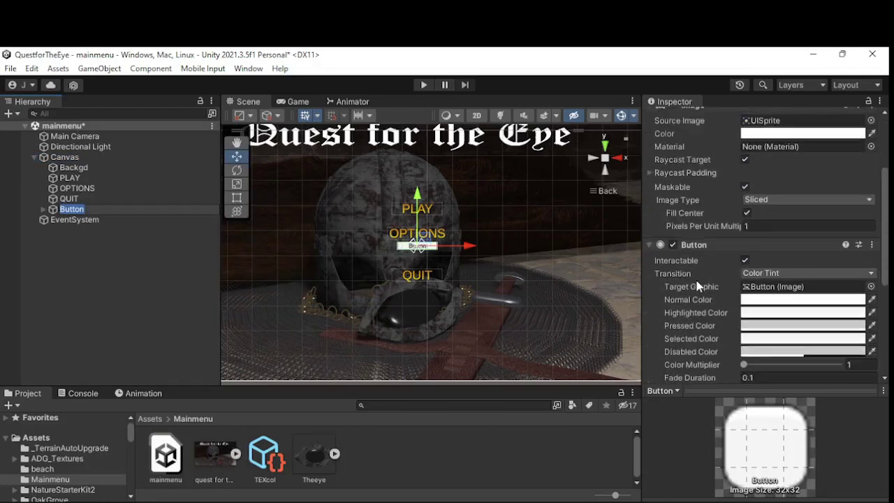
pyautogui.scroll(1, 709, 276)
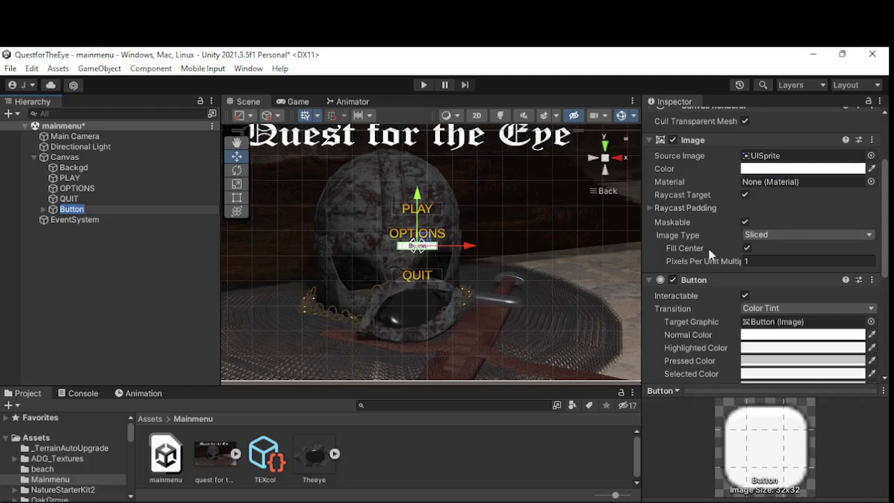
pyautogui.scroll(-2, 714, 252)
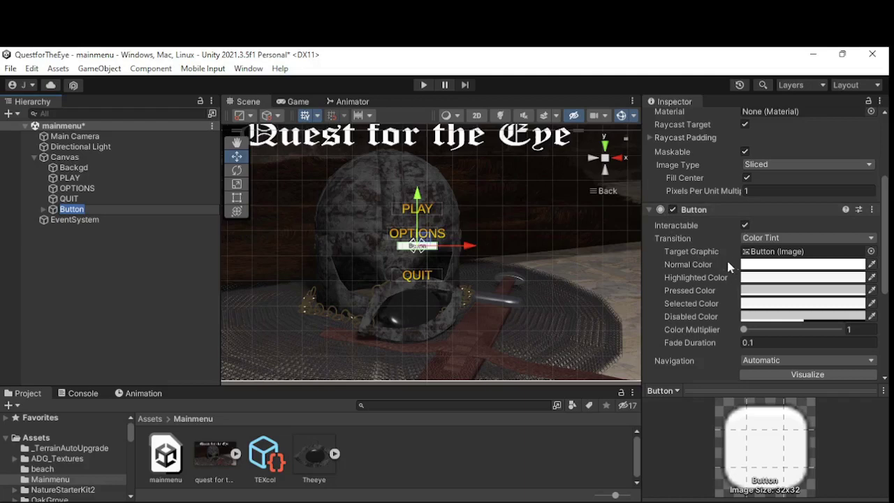
pyautogui.click(760, 266)
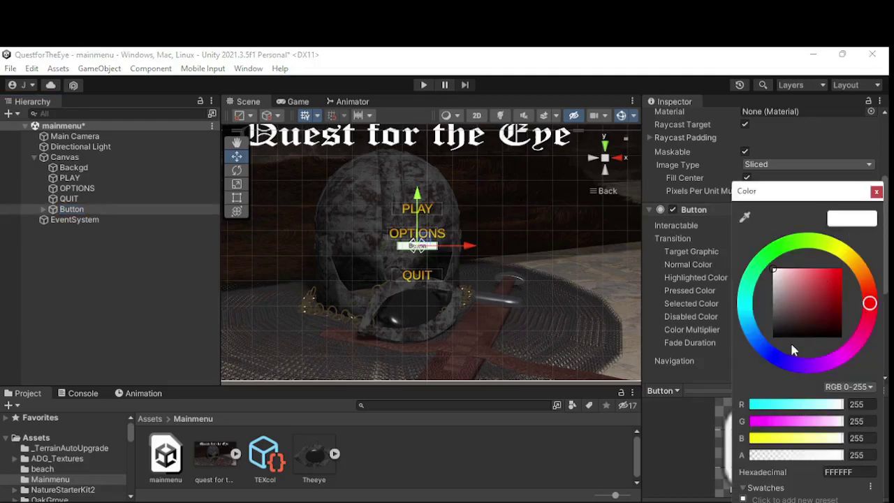
pyautogui.moveTo(842, 455); pyautogui.dragTo(741, 458)
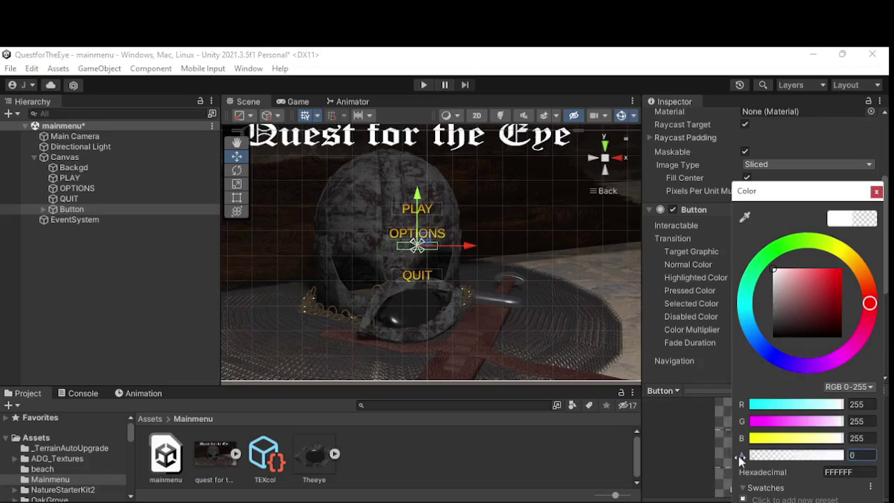
pyautogui.click(876, 191)
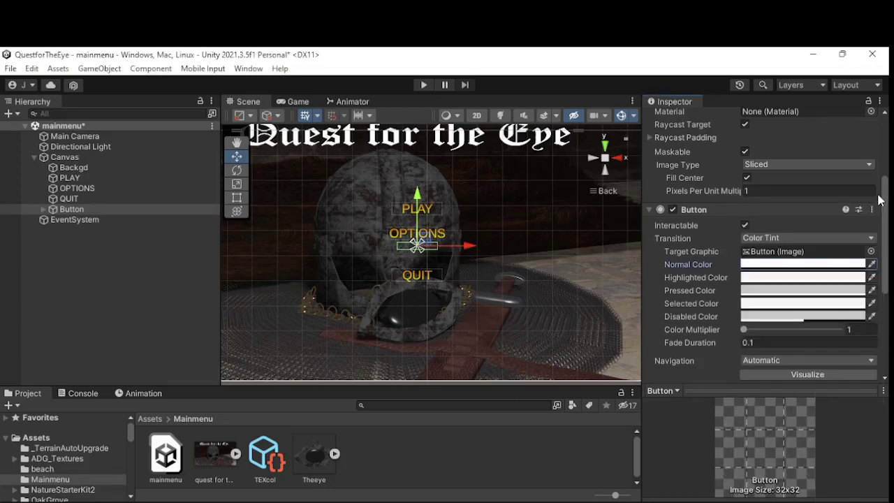
# - Set the Highlighted Color alpha to 75 and the Pressed Color alpha to 170
pyautogui.click(762, 269)
pyautogui.click(858, 454)
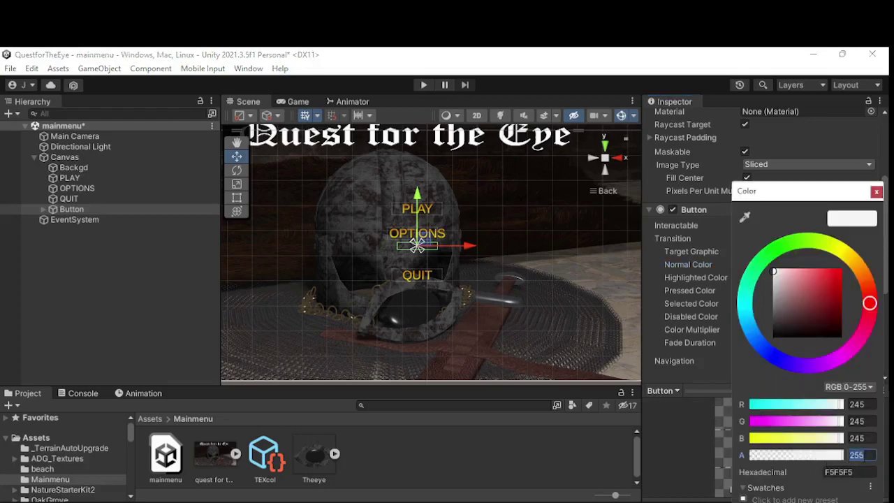
pyautogui.write('75')
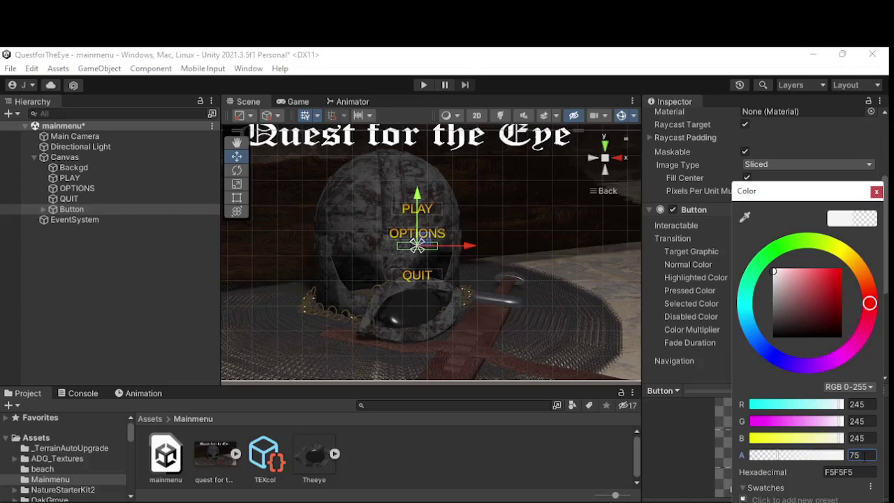
pyautogui.click(877, 192)
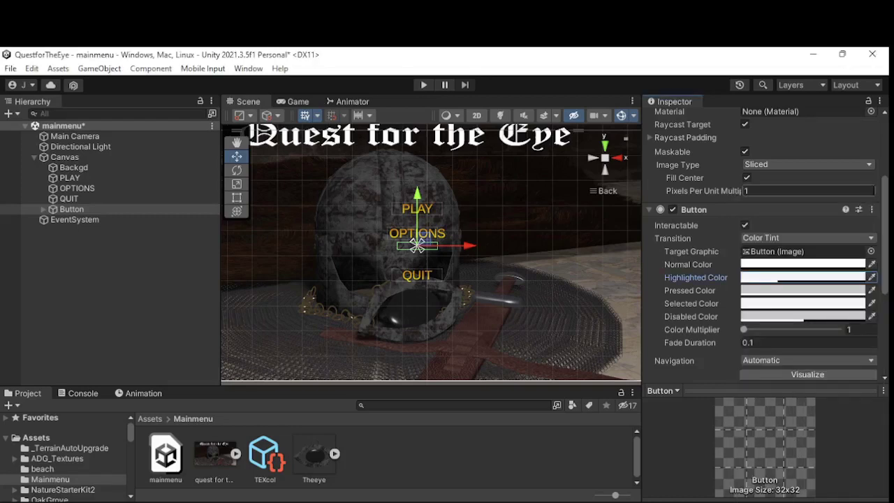
pyautogui.click(786, 290)
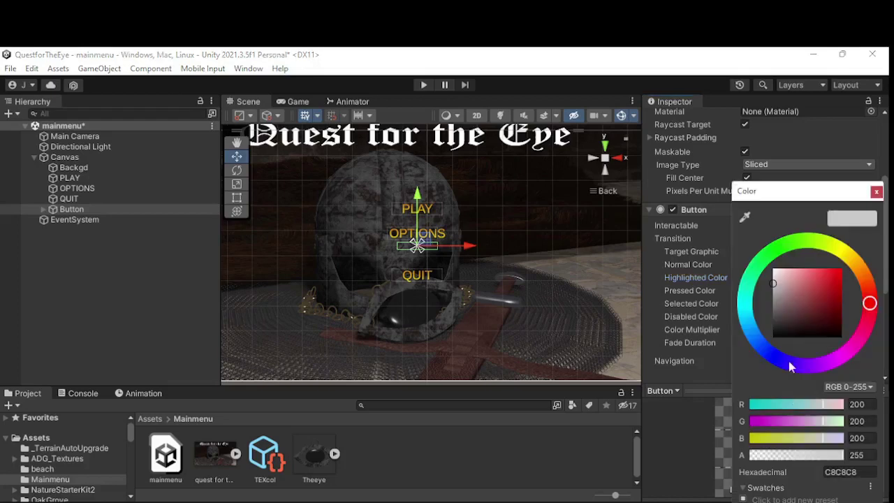
pyautogui.click(865, 455)
pyautogui.write('170')
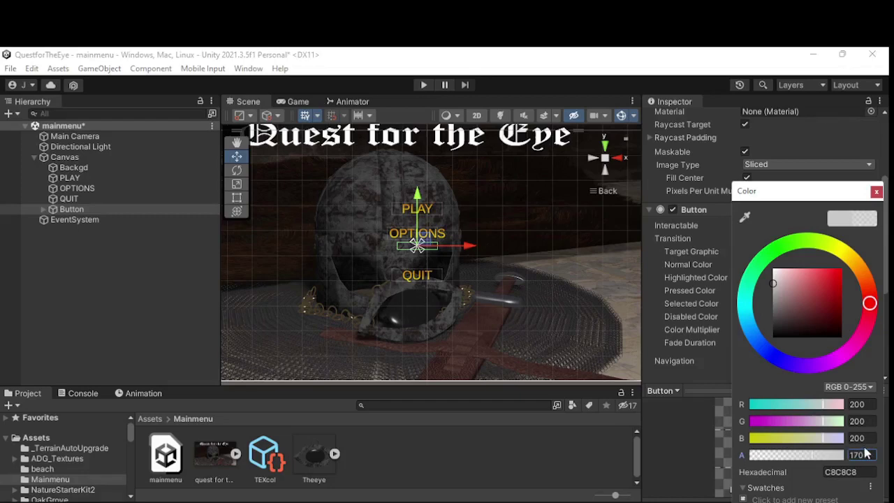
pyautogui.click(877, 191)
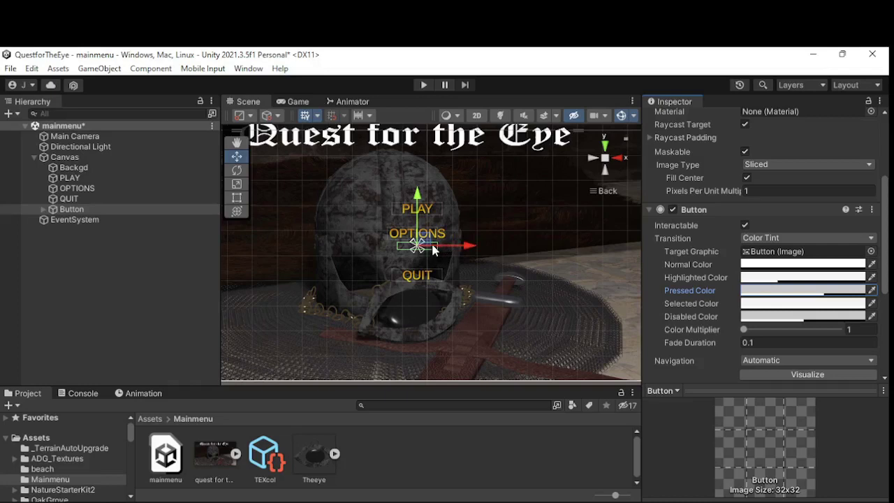
# - Duplicate the button in the Hierarchy to create Button (1)
pyautogui.scroll(6, 801, 245)
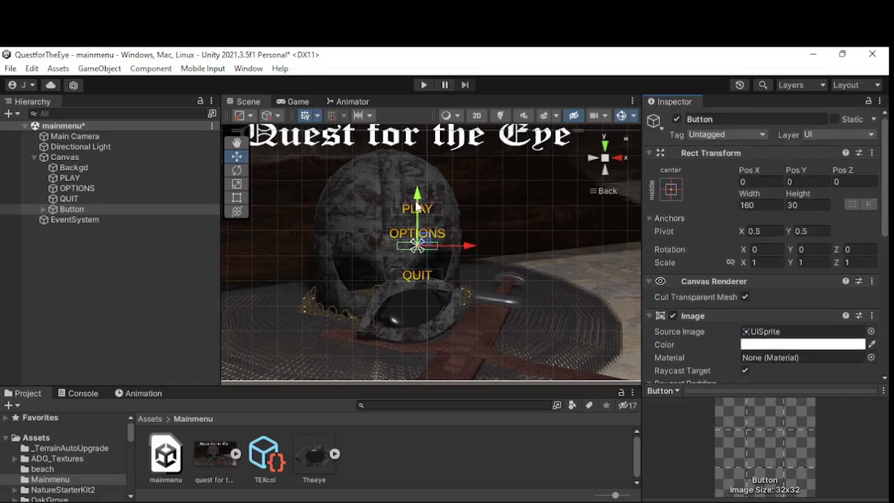
pyautogui.rightClick(105, 211)
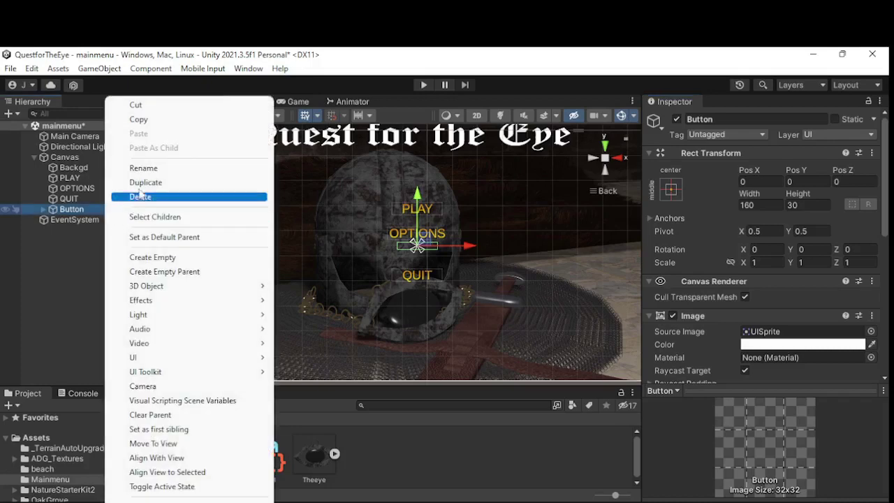
pyautogui.click(140, 182)
pyautogui.rightClick(96, 220)
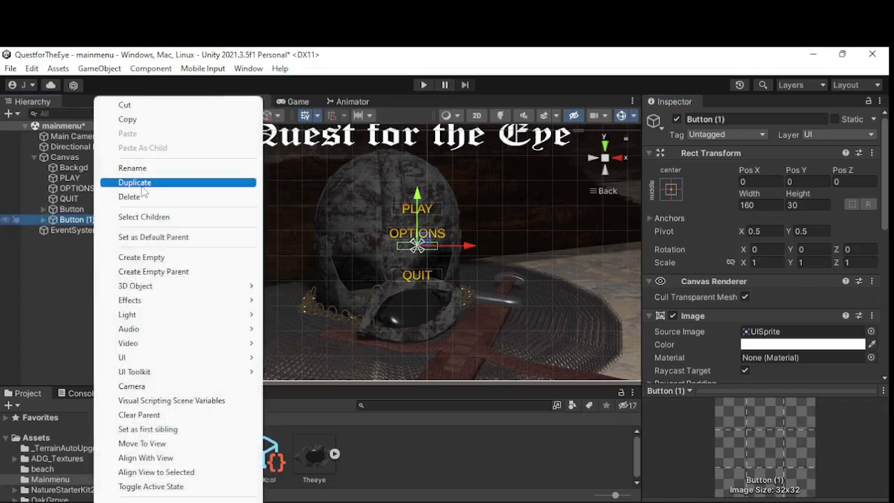